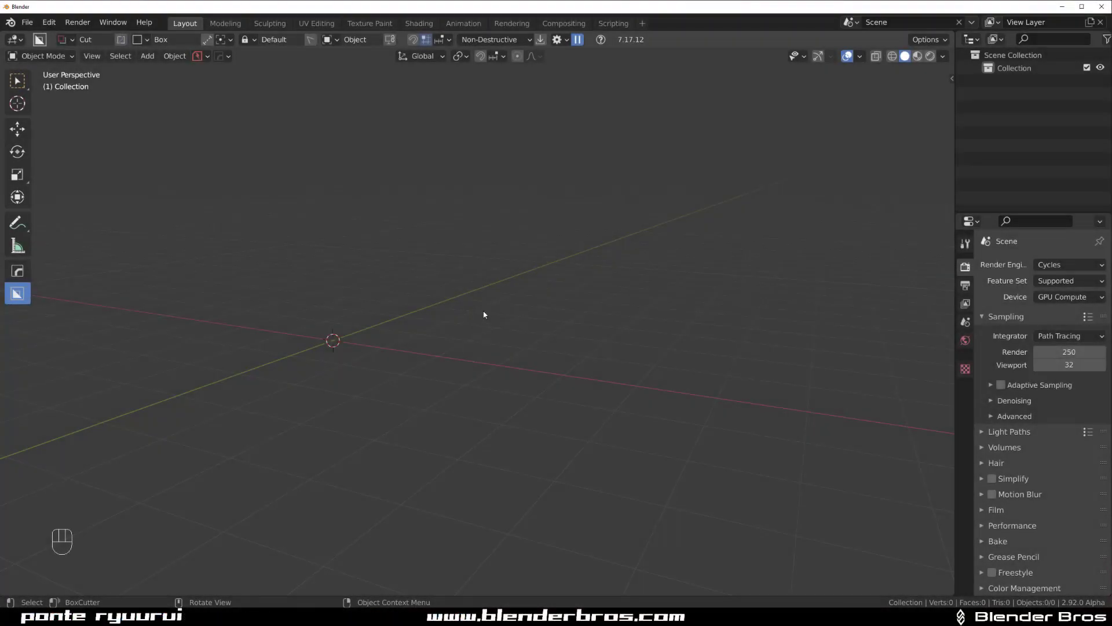
Add a mesh cube to the empty scene and frame it from above
{"action": "middle_click_drag", "start_coordinate": [397, 308], "coordinate": [636, 298], "text": "shift"}
{"action": "mouse_move", "coordinate": [609, 338]}
{"action": "middle_mouse_down", "text": "shift"}
{"action": "mouse_move", "coordinate": [509, 333]}
{"action": "mouse_move", "coordinate": [606, 356]}
{"action": "middle_mouse_up", "text": "shift"}
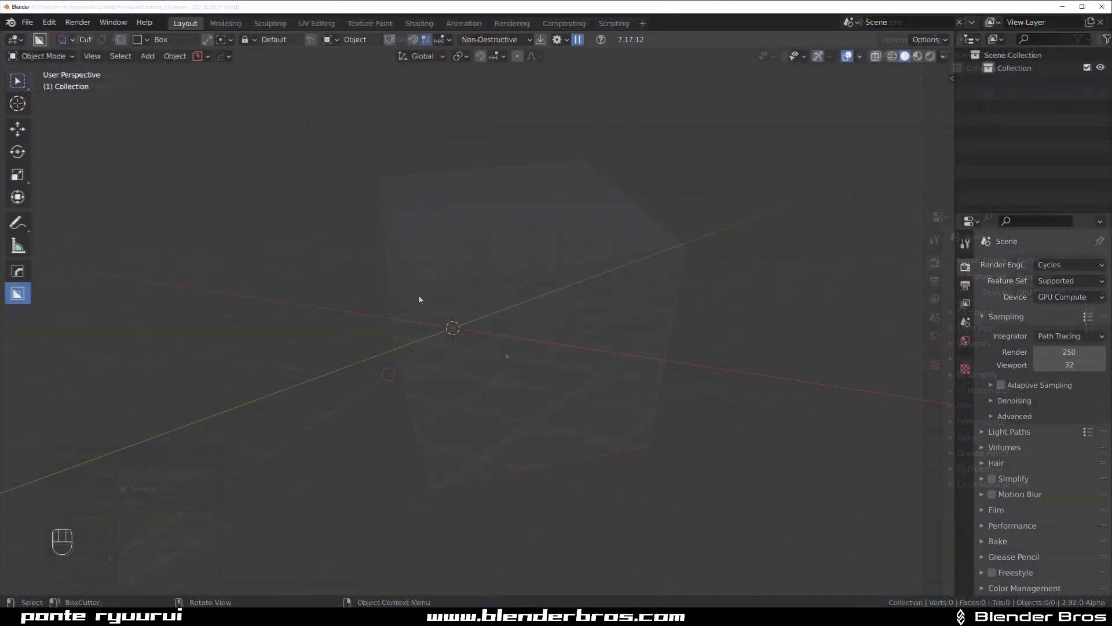
{"action": "key", "text": "shift+a"}
{"action": "mouse_move", "coordinate": [423, 287]}
{"action": "left_click", "coordinate": [475, 309]}
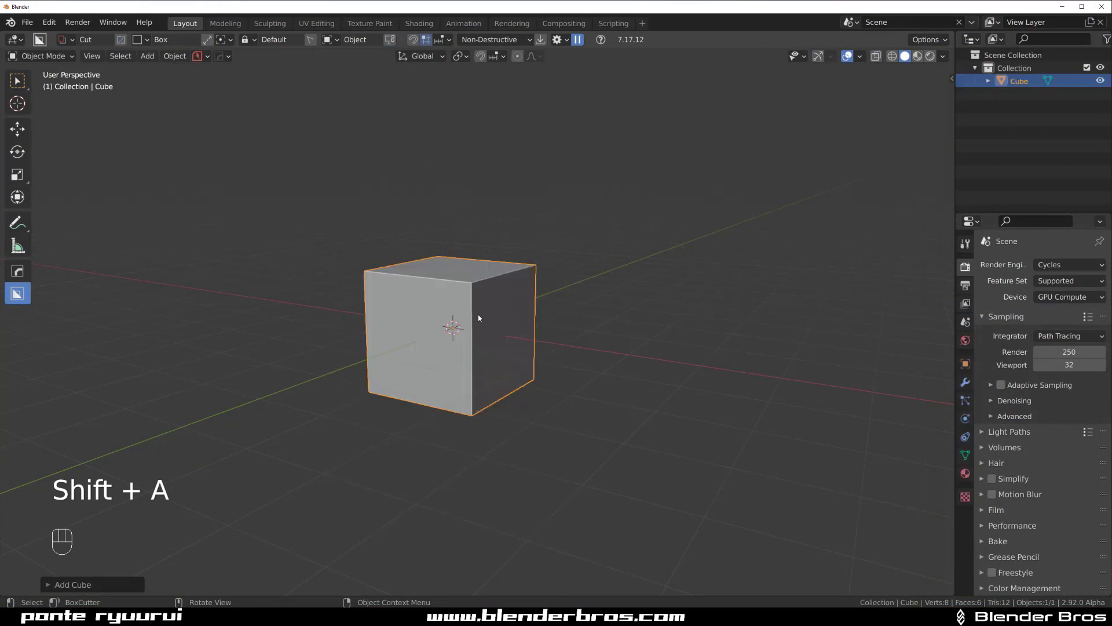
{"action": "middle_click_drag", "start_coordinate": [494, 358], "coordinate": [462, 288]}
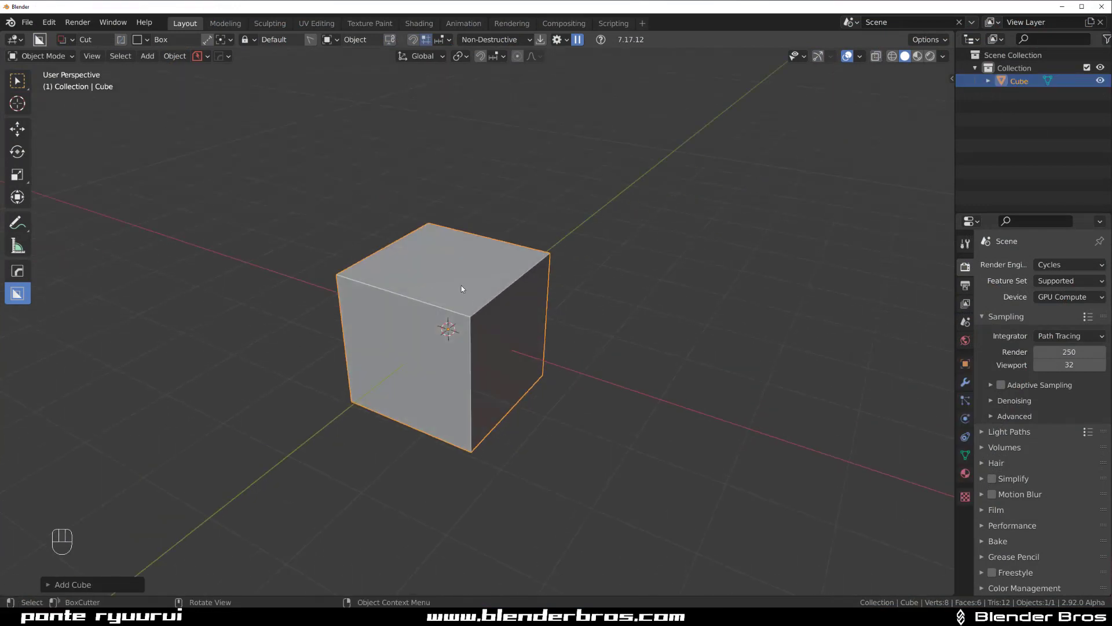
{"action": "scroll", "coordinate": [469, 302], "scroll_direction": "up", "scroll_amount": 2}
{"action": "scroll", "coordinate": [482, 308], "scroll_direction": "up", "scroll_amount": 2}
Inset the cube's top face and extrude it upward into a smaller block
{"action": "key", "text": "Tab"}
{"action": "left_click", "coordinate": [499, 279]}
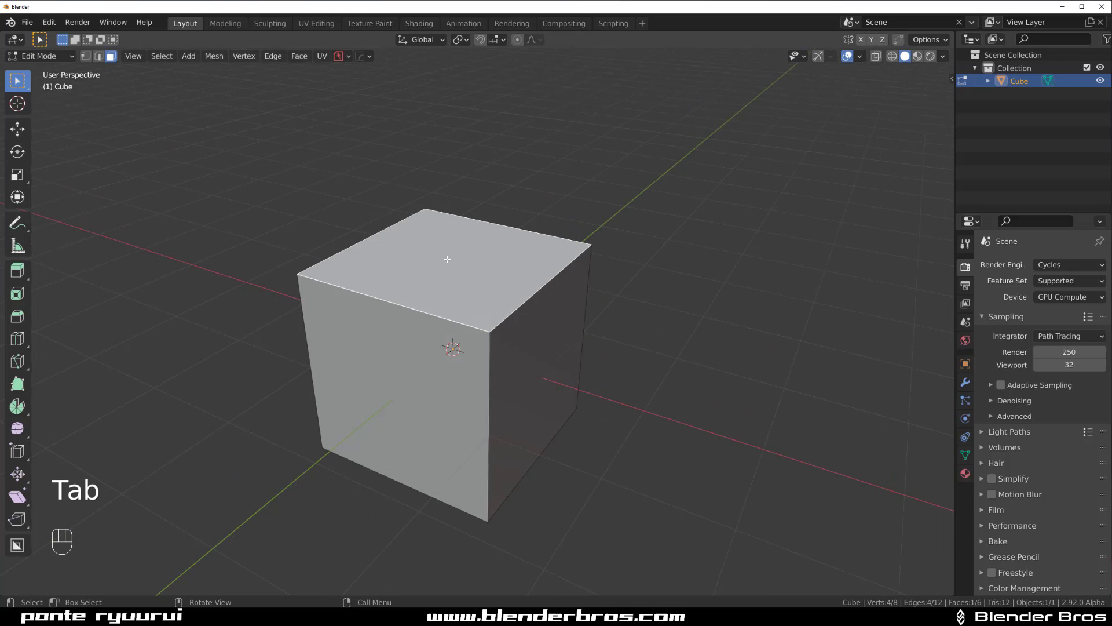
{"action": "middle_click_drag", "start_coordinate": [606, 344], "coordinate": [624, 350], "text": "shift"}
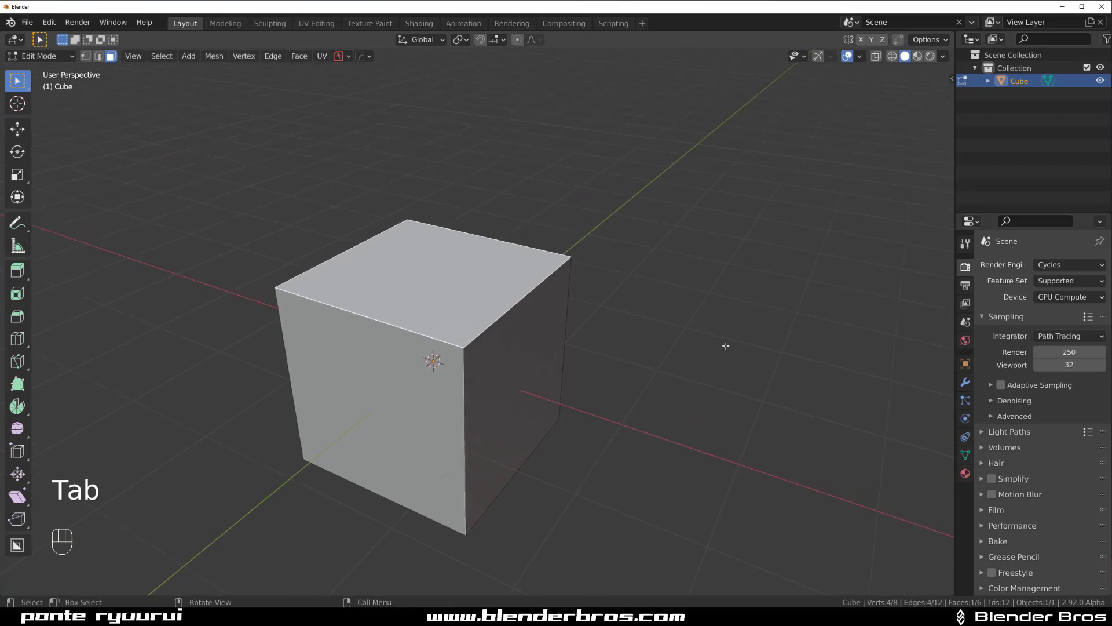
{"action": "key", "text": "i"}
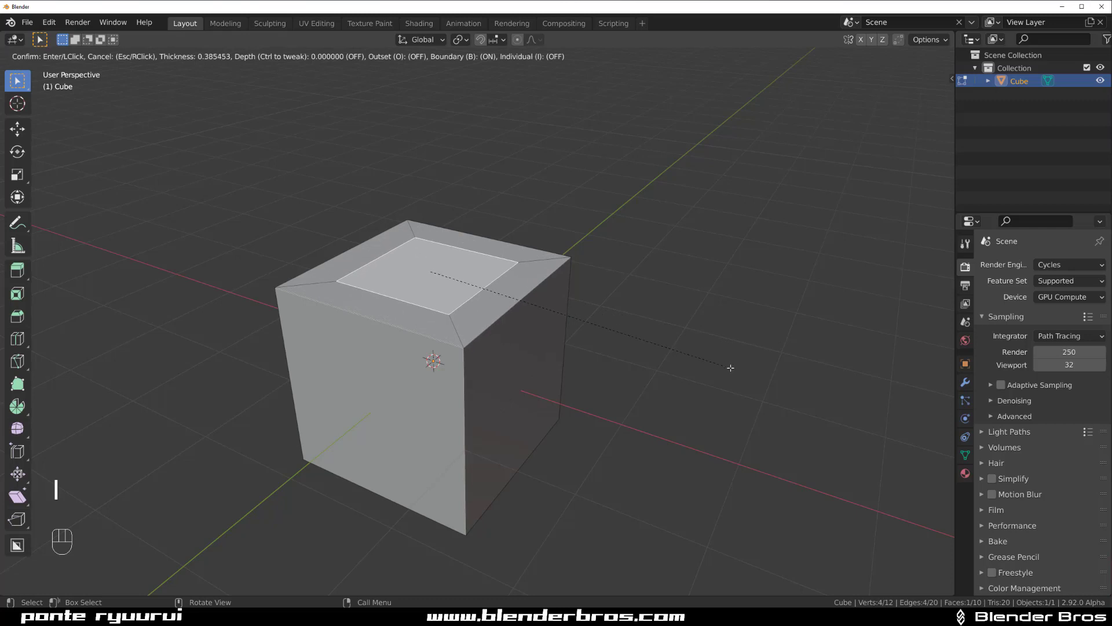
{"action": "left_click", "coordinate": [628, 388]}
{"action": "middle_click_drag", "start_coordinate": [629, 388], "coordinate": [634, 382]}
{"action": "key", "text": "e"}
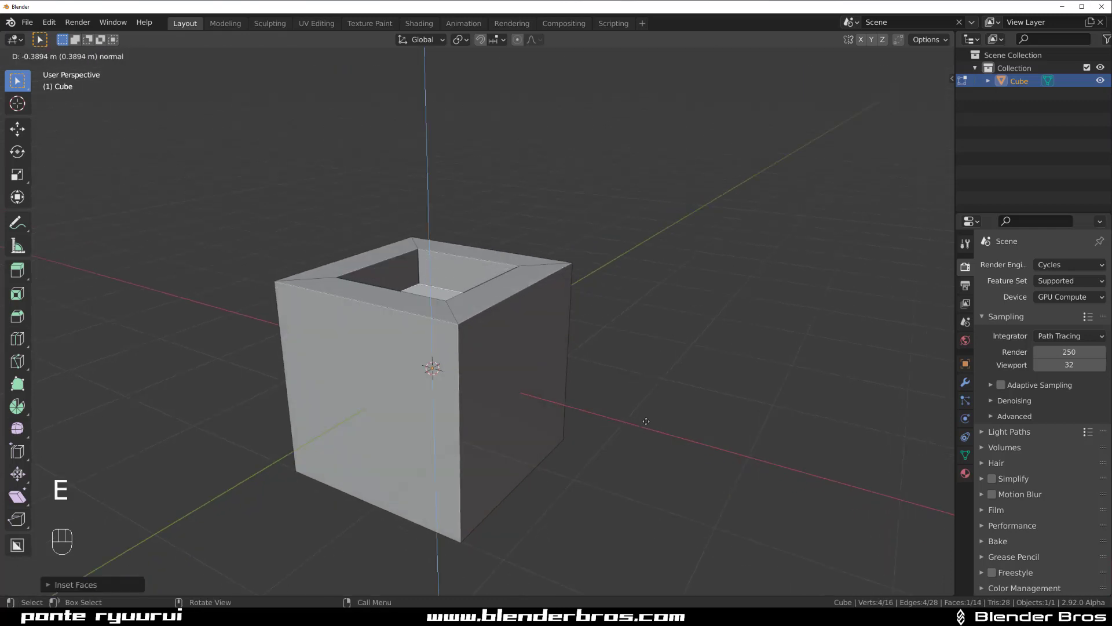
{"action": "left_click", "coordinate": [646, 291]}
{"action": "scroll", "coordinate": [646, 291], "scroll_direction": "down", "scroll_amount": 2}
{"action": "middle_click_drag", "start_coordinate": [644, 294], "coordinate": [660, 268]}
Select the cube's front and right faces and inset them together
{"action": "left_click", "coordinate": [449, 360]}
{"action": "left_click", "coordinate": [507, 359], "text": "shift"}
{"action": "middle_click_drag", "start_coordinate": [508, 359], "coordinate": [520, 373]}
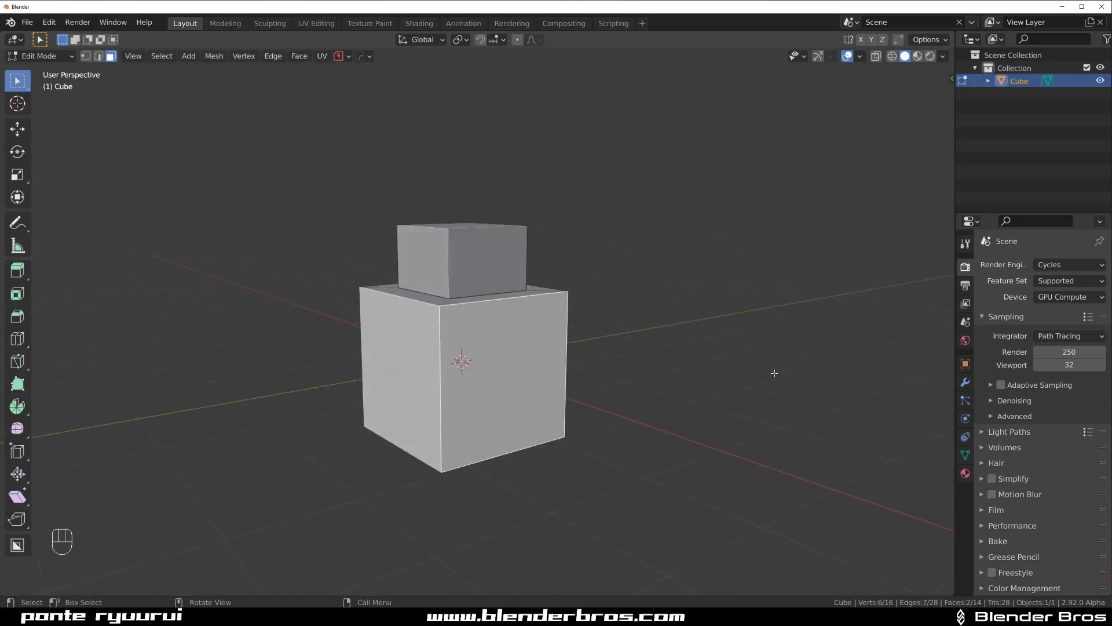
{"action": "key", "text": "i"}
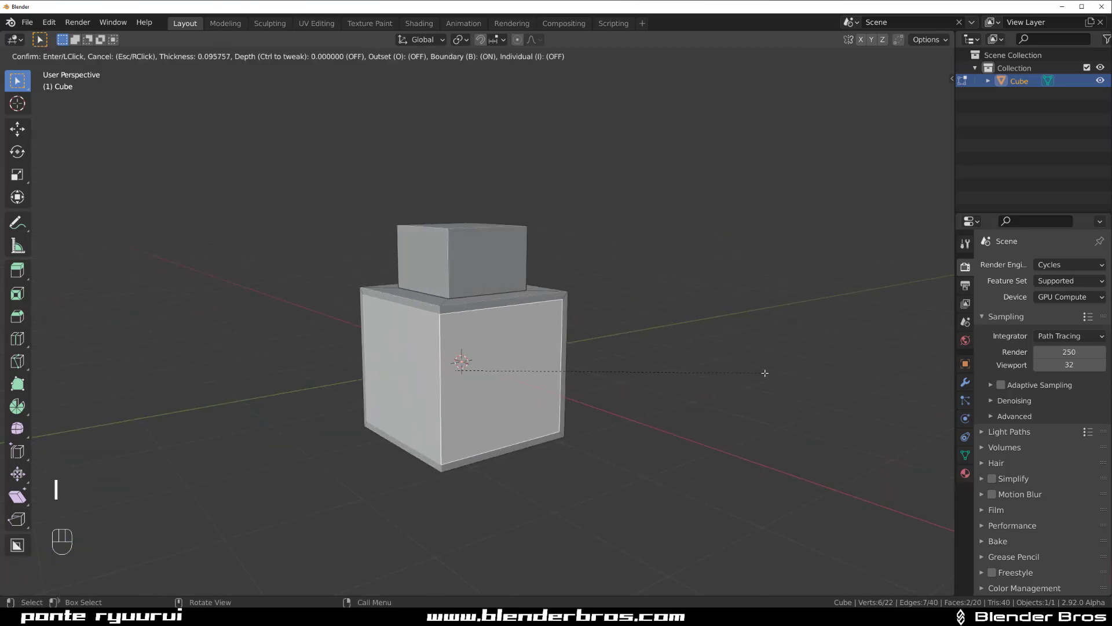
{"action": "left_click", "coordinate": [748, 373]}
Extrude the two inset side faces outward into raised panels
{"action": "middle_click_drag", "start_coordinate": [748, 373], "coordinate": [428, 392]}
{"action": "key", "text": "e"}
{"action": "left_click", "coordinate": [598, 420]}
{"action": "scroll", "coordinate": [509, 342], "scroll_direction": "up", "scroll_amount": 2}
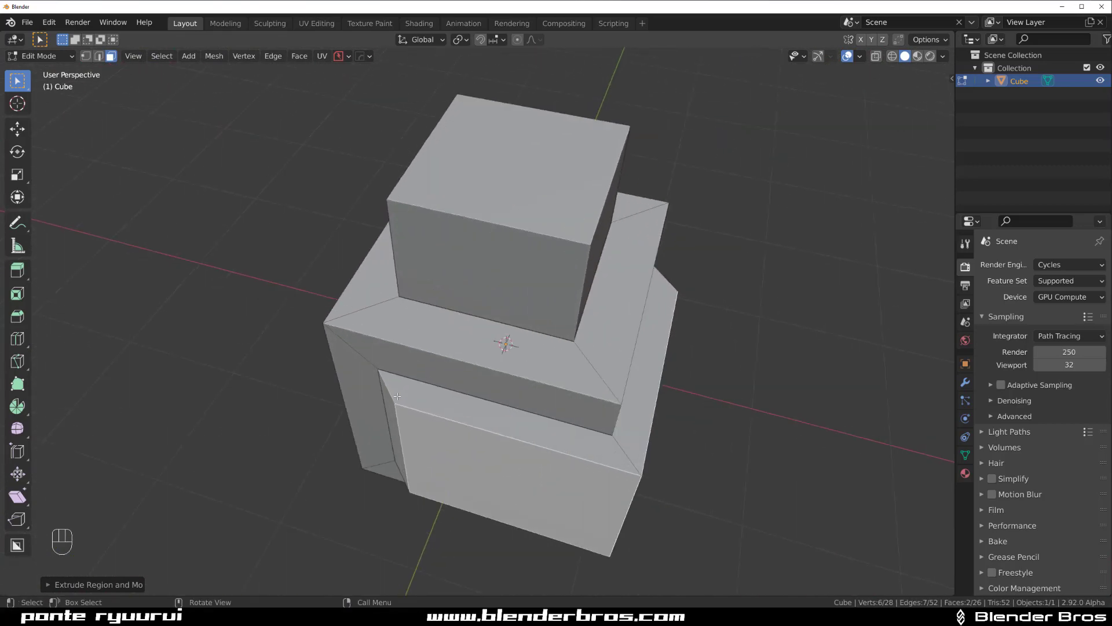
{"action": "middle_click_drag", "start_coordinate": [509, 343], "coordinate": [466, 392], "text": "shift"}
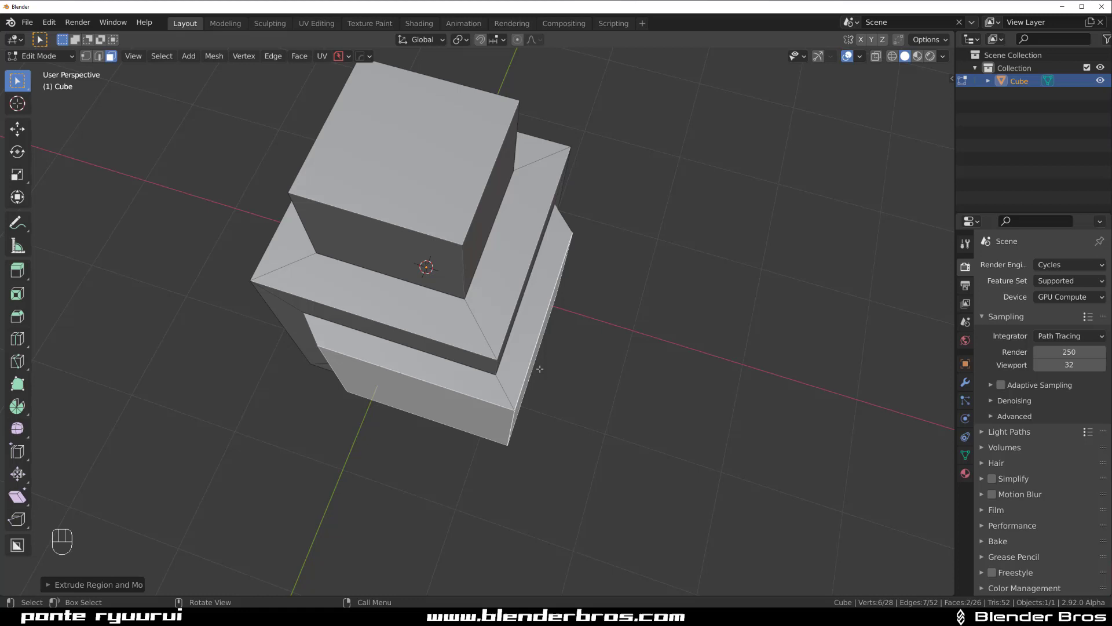
{"action": "middle_click_drag", "start_coordinate": [540, 368], "coordinate": [533, 336]}
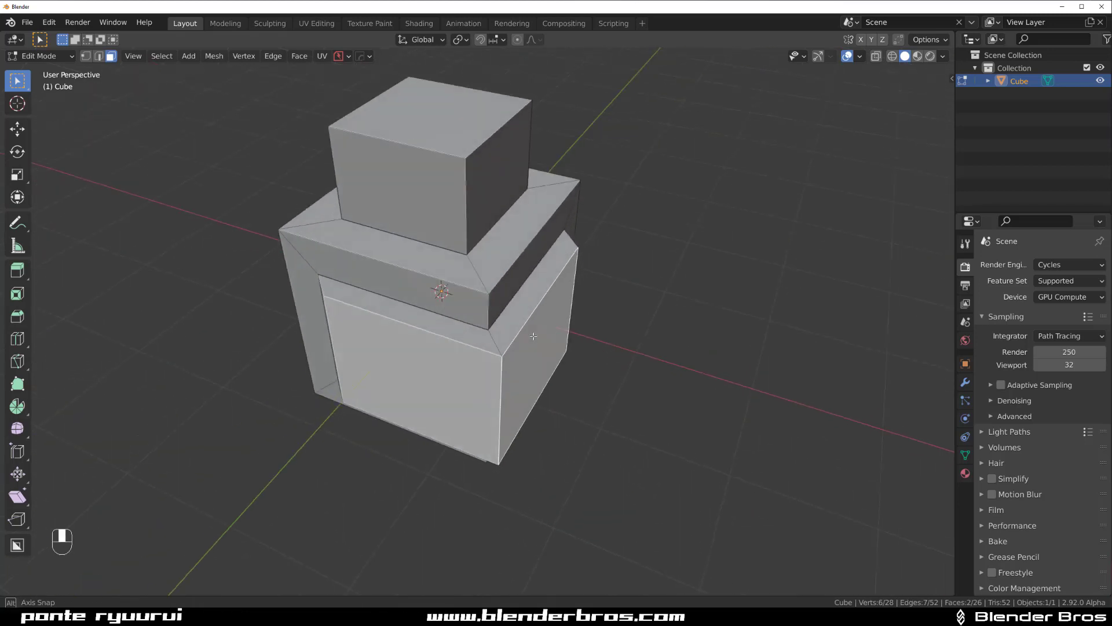
{"action": "middle_click_drag", "start_coordinate": [482, 306], "coordinate": [414, 387]}
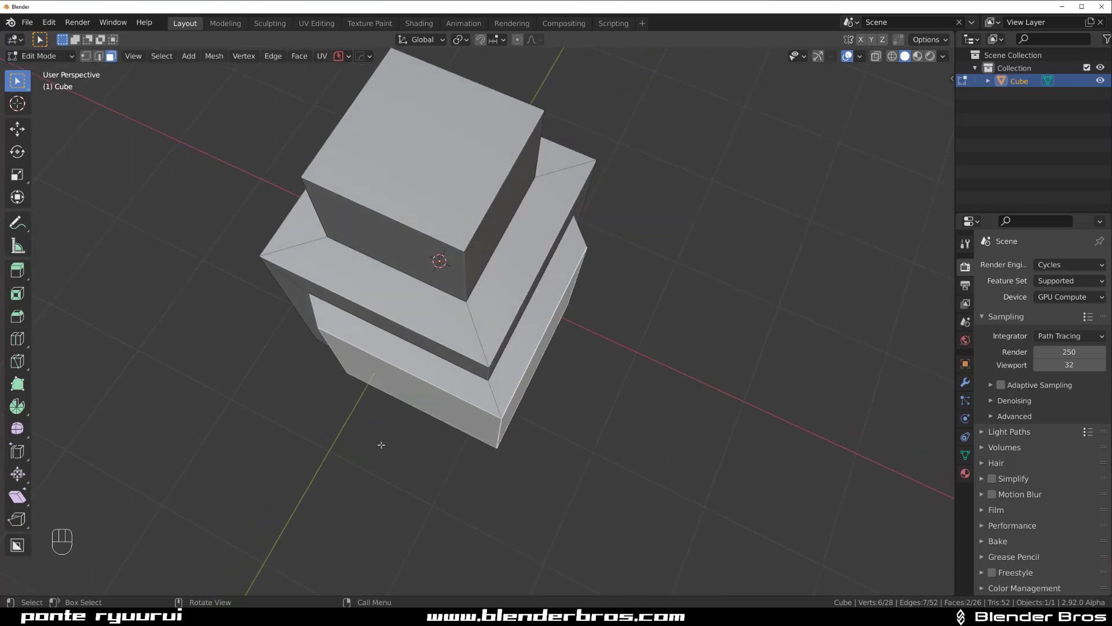
{"action": "middle_click_drag", "start_coordinate": [381, 444], "coordinate": [501, 380]}
{"action": "scroll", "coordinate": [336, 340], "scroll_direction": "up", "scroll_amount": 1}
Flatten the raised side panels by aligning their vertices with Alt+A
{"action": "scroll", "coordinate": [501, 380], "scroll_direction": "up", "scroll_amount": 2}
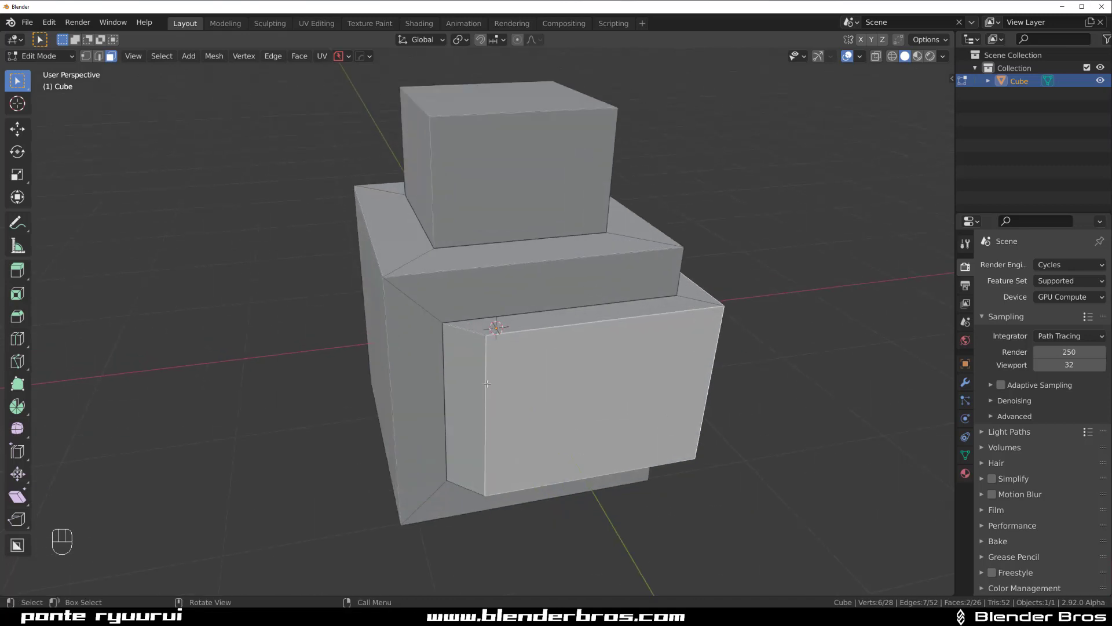
{"action": "scroll", "coordinate": [487, 383], "scroll_direction": "down", "scroll_amount": 1}
{"action": "key", "text": "Tab"}
{"action": "left_click", "coordinate": [391, 380]}
{"action": "left_click", "coordinate": [484, 334]}
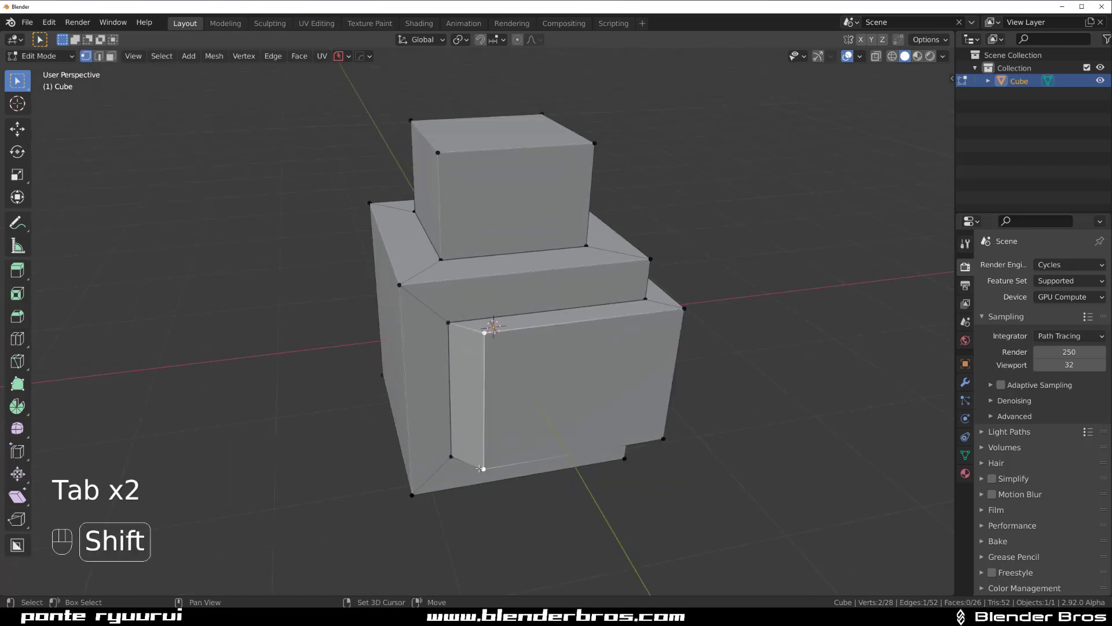
{"action": "middle_click_drag", "start_coordinate": [450, 356], "coordinate": [493, 336], "text": "shift"}
{"action": "left_click", "coordinate": [467, 288], "text": "shift"}
{"action": "key", "text": "alt+a"}
{"action": "left_click", "coordinate": [412, 345]}
{"action": "middle_click_drag", "start_coordinate": [412, 344], "coordinate": [738, 268]}
Inset the cube's right and front faces together
{"action": "key", "text": "Tab"}
{"action": "scroll", "coordinate": [738, 273], "scroll_direction": "down", "scroll_amount": 1}
{"action": "key", "text": "Tab"}
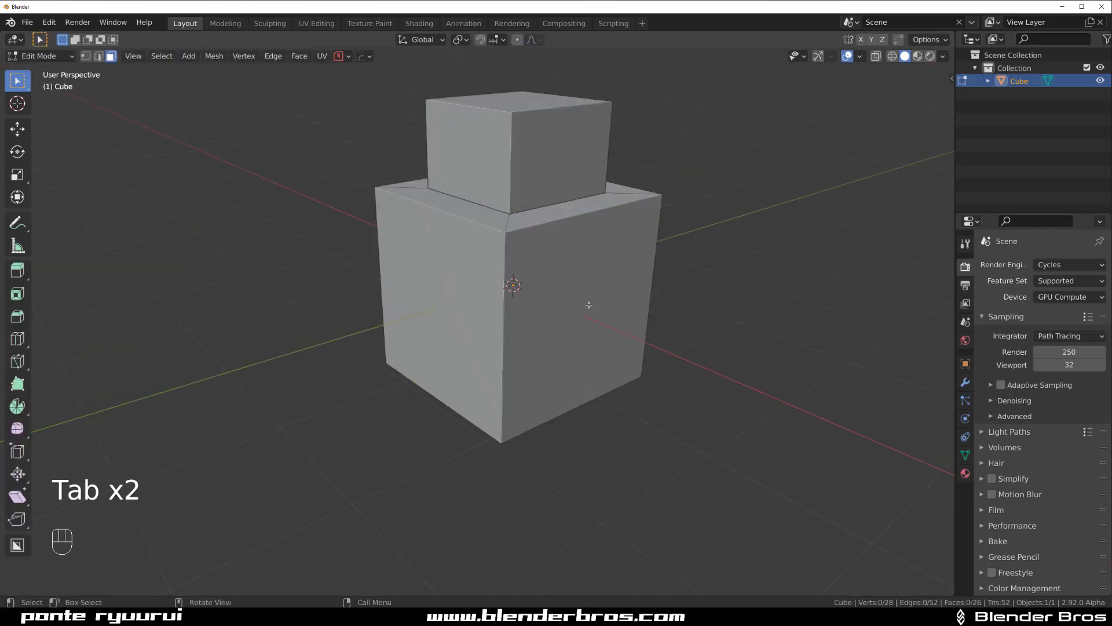
{"action": "left_click", "coordinate": [589, 304]}
{"action": "middle_click_drag", "start_coordinate": [479, 296], "coordinate": [564, 326]}
{"action": "left_click", "coordinate": [563, 326], "text": "shift"}
{"action": "middle_click_drag", "start_coordinate": [632, 299], "coordinate": [694, 302], "text": "shift"}
{"action": "key", "text": "i"}
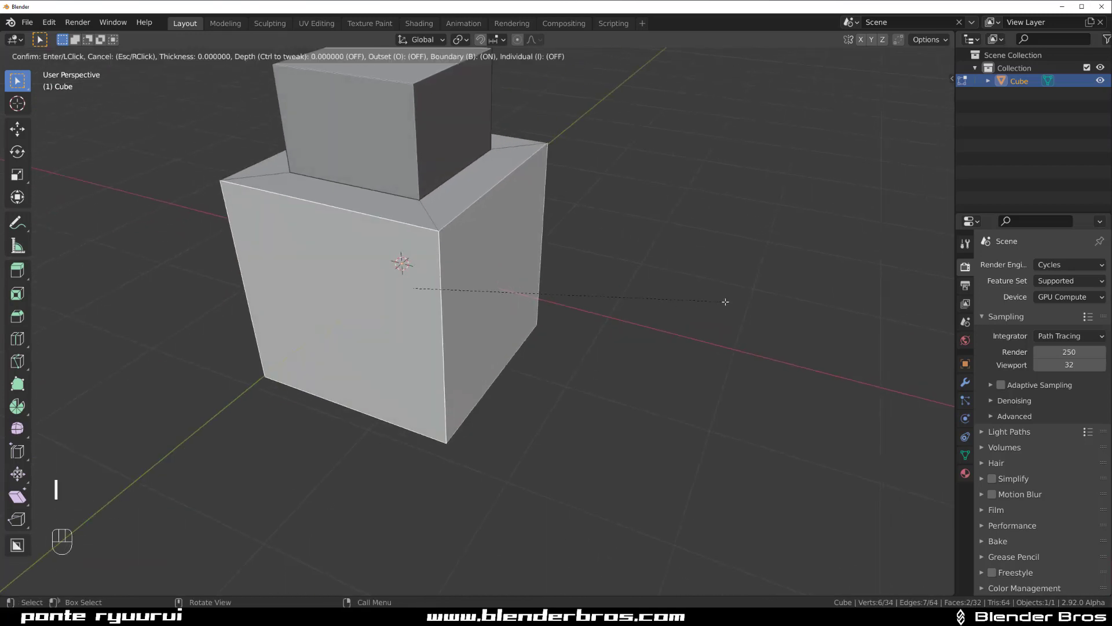
{"action": "left_click", "coordinate": [697, 303]}
{"action": "middle_click_drag", "start_coordinate": [698, 303], "coordinate": [499, 367]}
Cut recessed panels into the inset faces with Panel Face, then return to Object Mode
{"action": "key", "text": "q"}
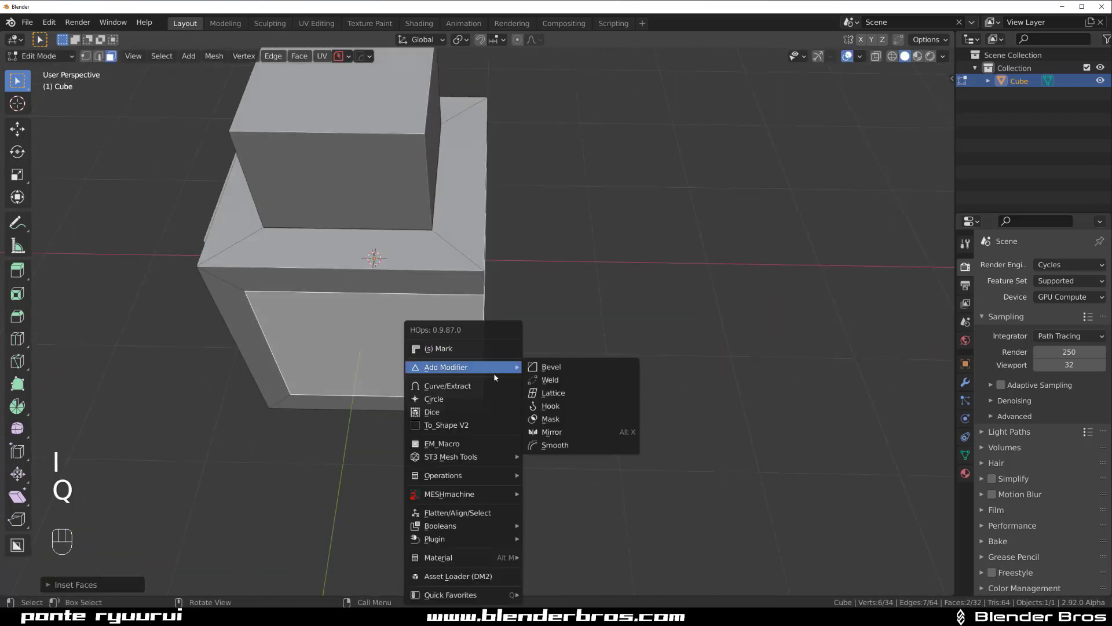
{"action": "left_click", "coordinate": [477, 445], "text": "alt"}
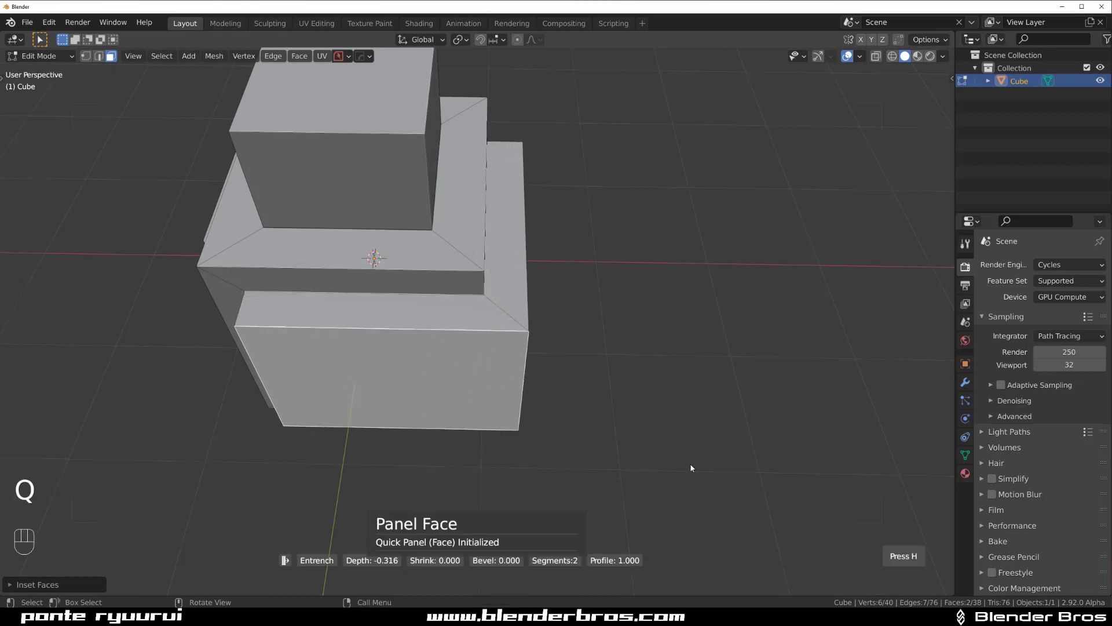
{"action": "left_click", "coordinate": [579, 355]}
{"action": "middle_click_drag", "start_coordinate": [579, 355], "coordinate": [315, 306]}
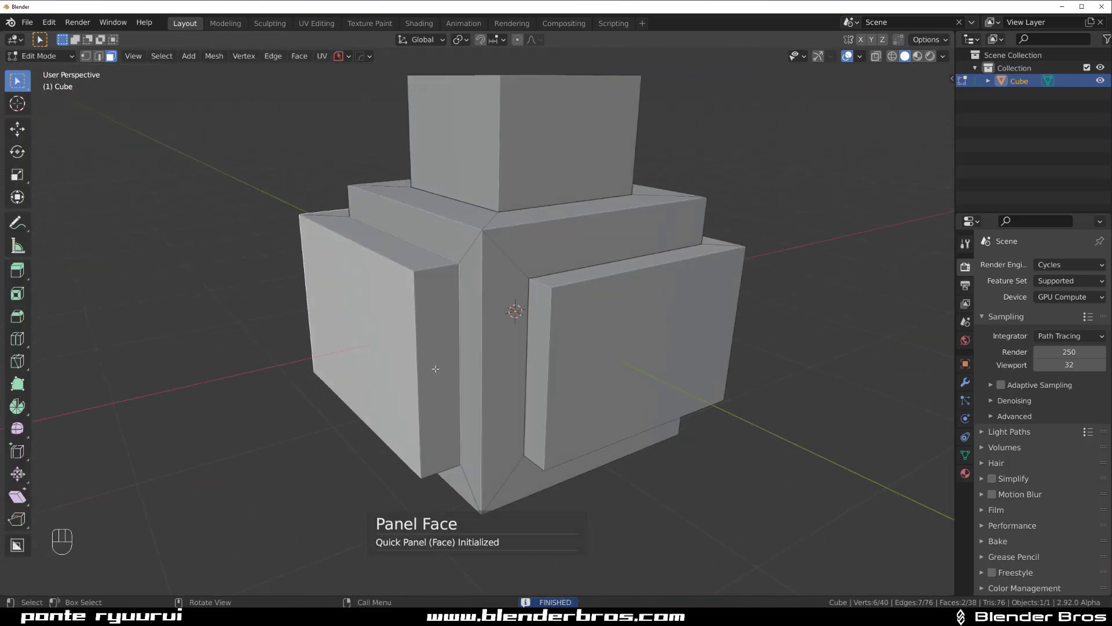
{"action": "key", "text": "Tab"}
{"action": "scroll", "coordinate": [462, 238], "scroll_direction": "down", "scroll_amount": 3}
{"action": "middle_click_drag", "start_coordinate": [510, 313], "coordinate": [399, 292]}
Add a second cube, Cube.001, and place it left of the paneled block
{"action": "middle_click_drag", "start_coordinate": [590, 289], "coordinate": [237, 300], "text": "shift"}
{"action": "key", "text": "shift+a"}
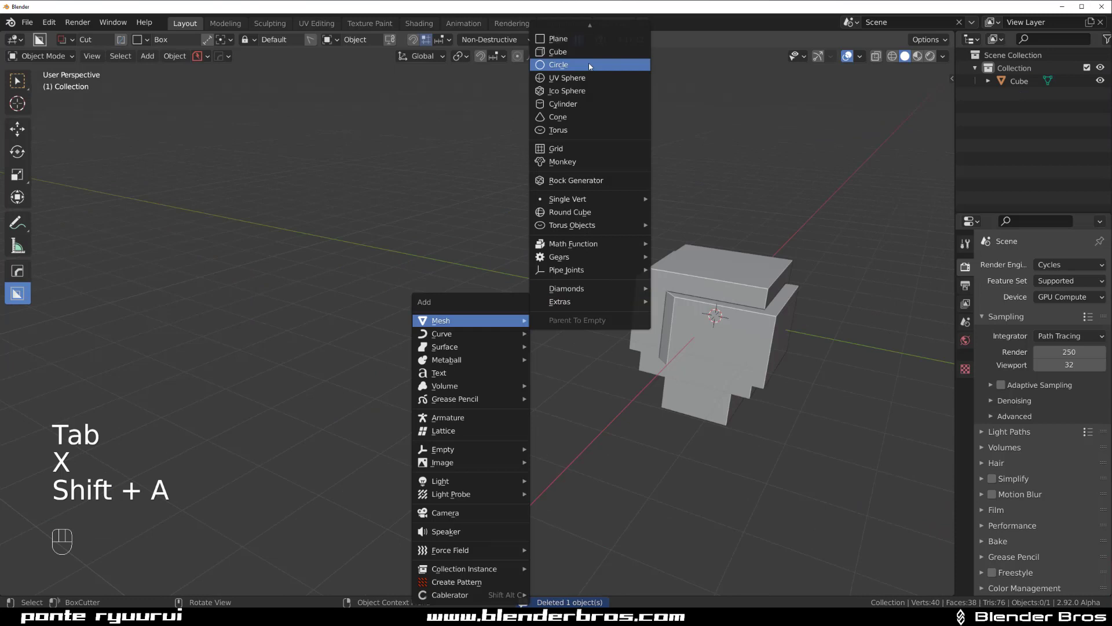
{"action": "left_click", "coordinate": [585, 65]}
{"action": "key", "text": "g"}
{"action": "left_click", "coordinate": [405, 283]}
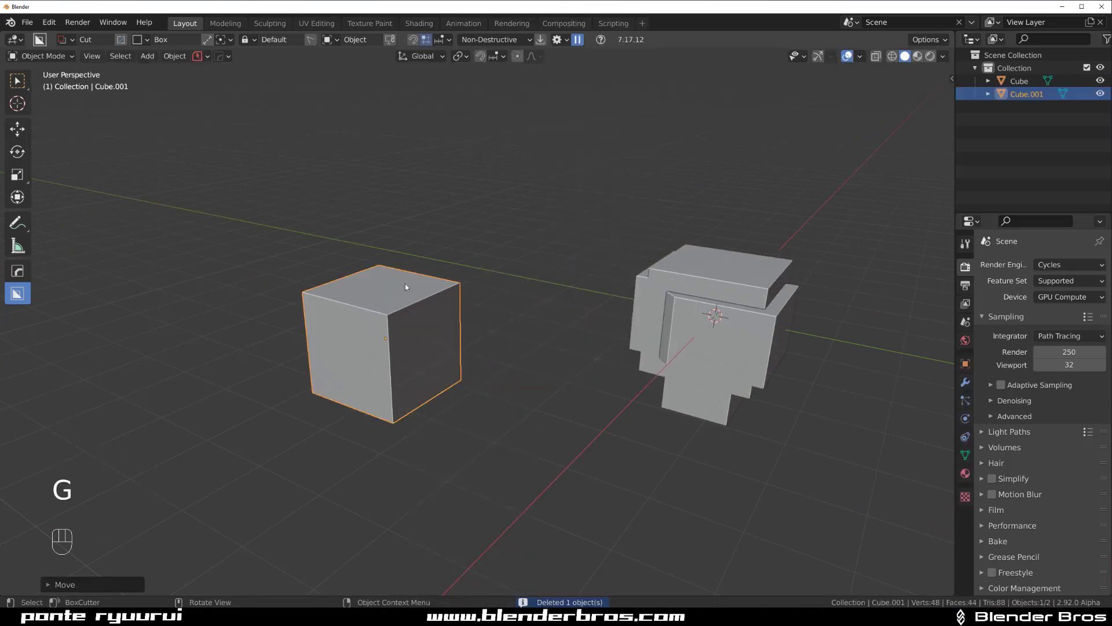
Outset the new cube's top face and scale it
{"action": "key", "text": "Tab"}
{"action": "scroll", "coordinate": [464, 294], "scroll_direction": "up", "scroll_amount": 3}
{"action": "left_click", "coordinate": [448, 285]}
{"action": "middle_click_drag", "start_coordinate": [447, 284], "coordinate": [508, 369]}
{"action": "scroll", "coordinate": [489, 313], "scroll_direction": "up", "scroll_amount": 2}
{"action": "scroll", "coordinate": [509, 372], "scroll_direction": "down", "scroll_amount": 1}
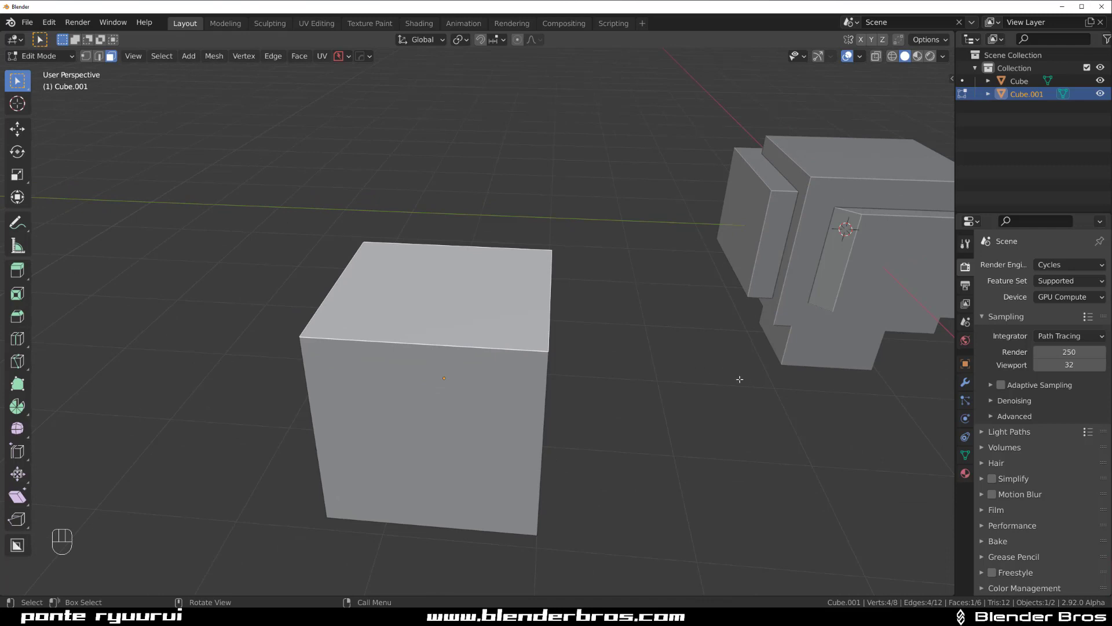
{"action": "key", "text": "i"}
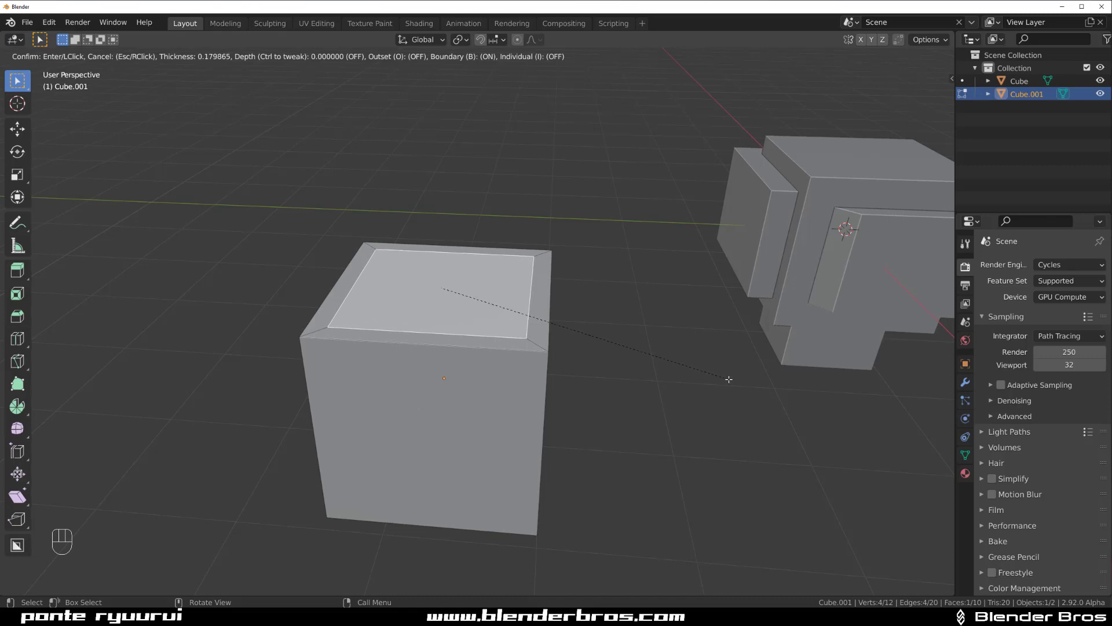
{"action": "key", "text": "o"}
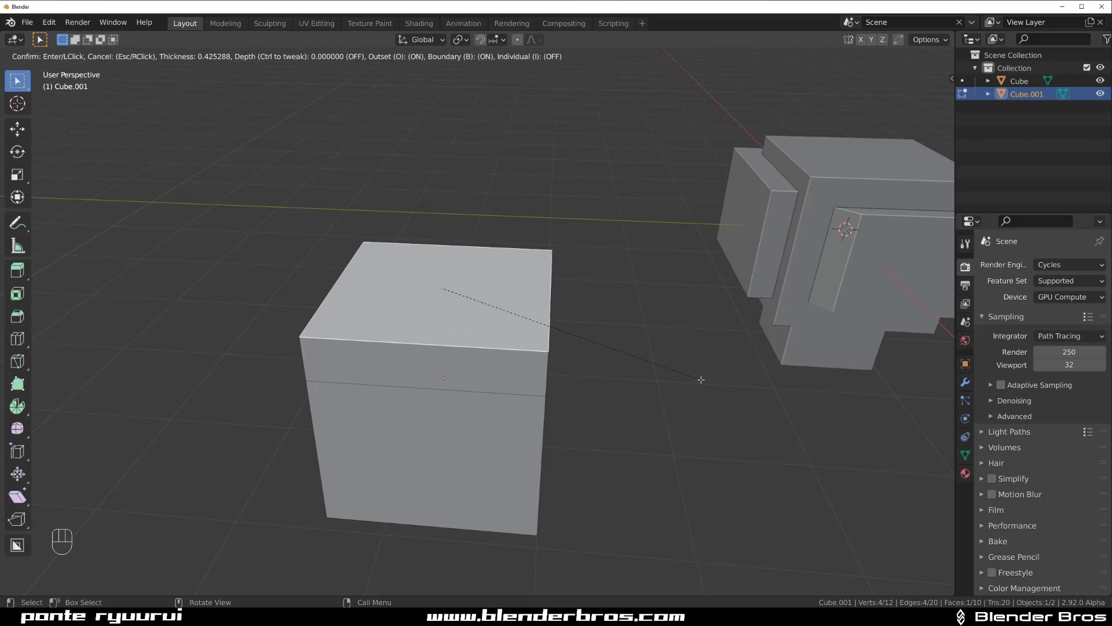
{"action": "left_click", "coordinate": [716, 379]}
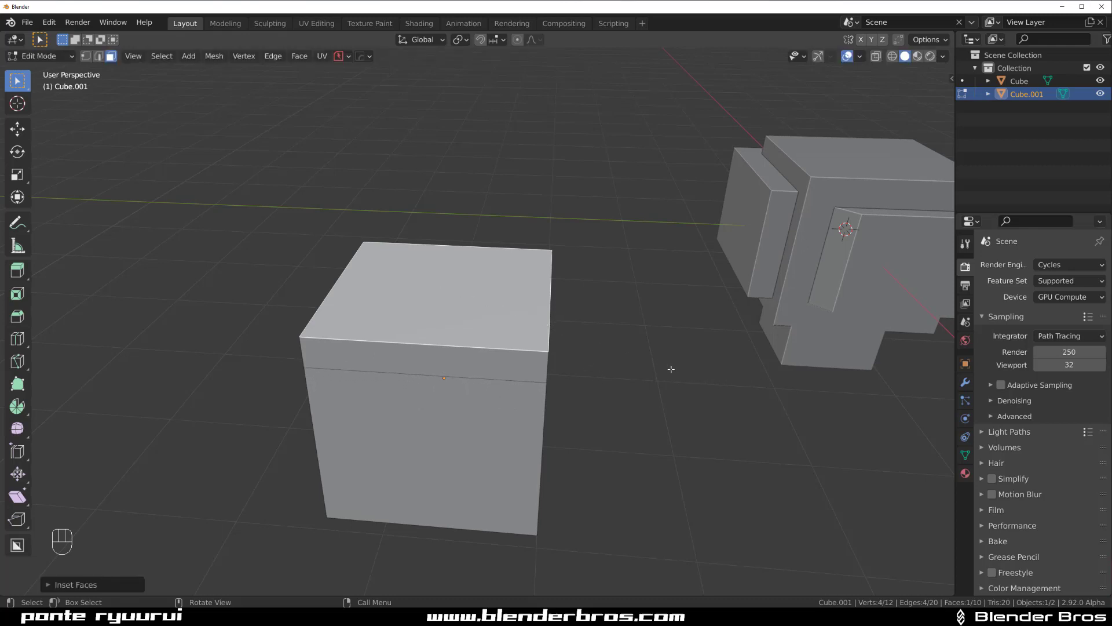
{"action": "key", "text": "s"}
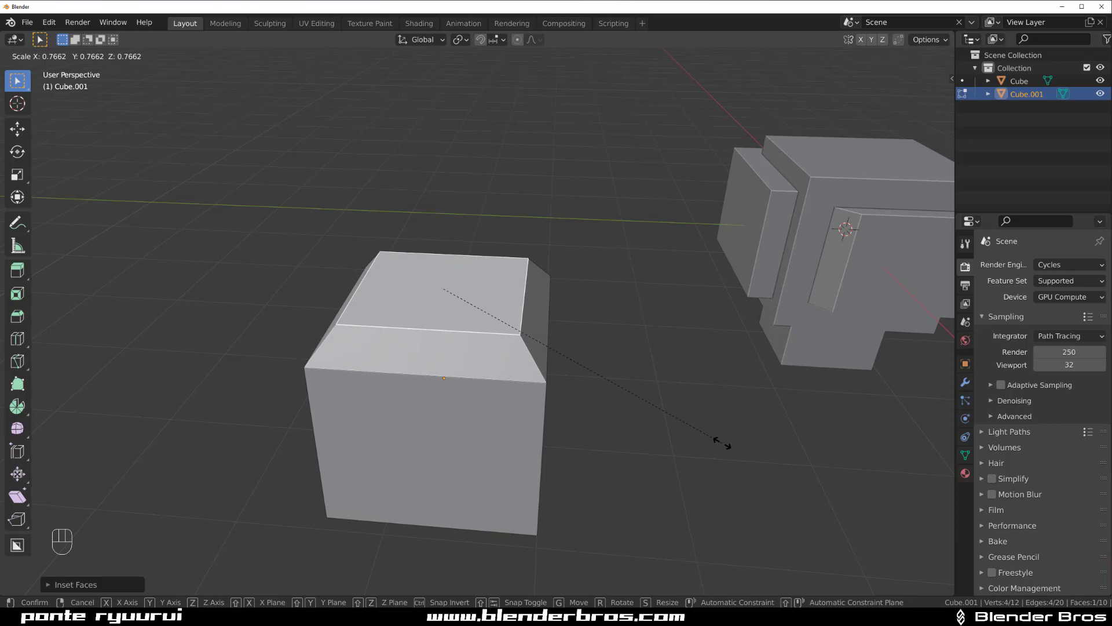
{"action": "left_click", "coordinate": [722, 442]}
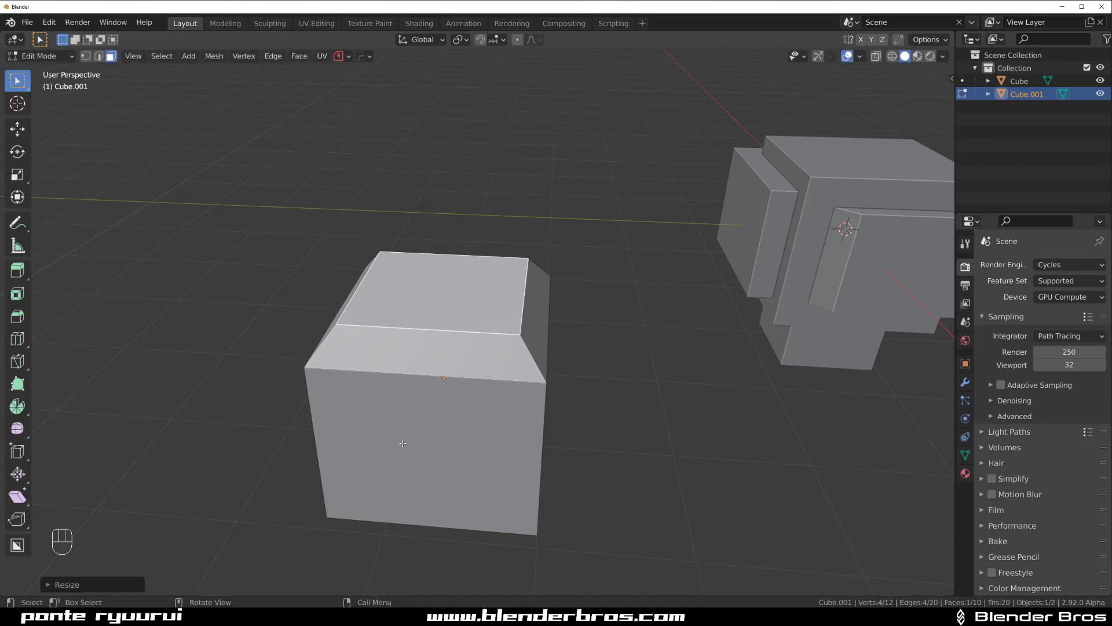
Inset the cube's bottom face
{"action": "middle_click_drag", "start_coordinate": [666, 443], "coordinate": [490, 315]}
{"action": "key", "text": "Tab"}
{"action": "left_click", "coordinate": [458, 433]}
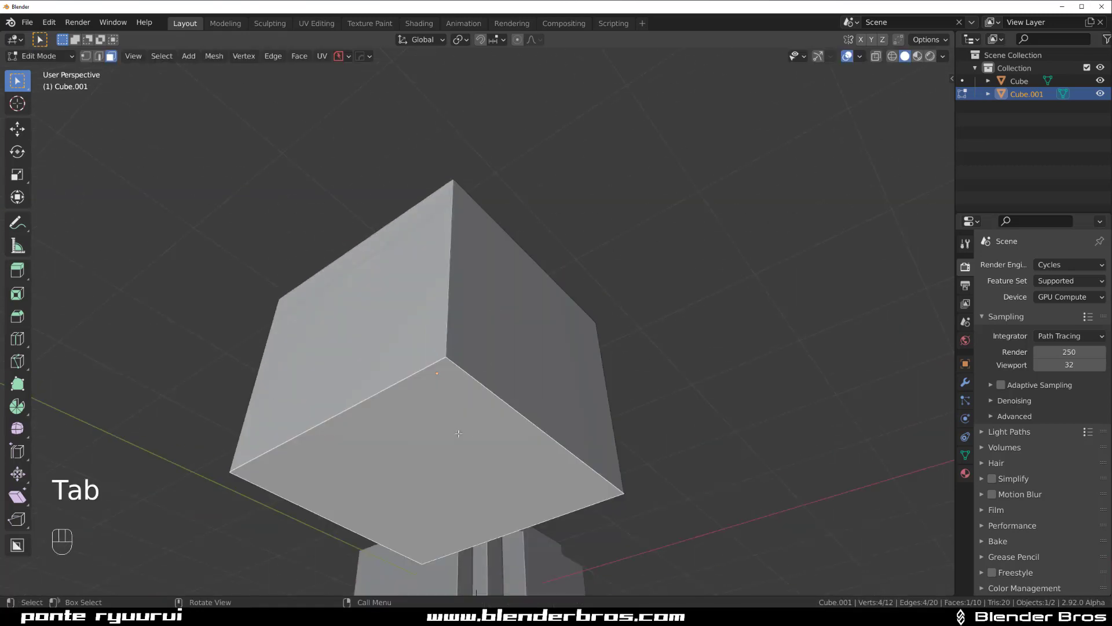
{"action": "key", "text": "i"}
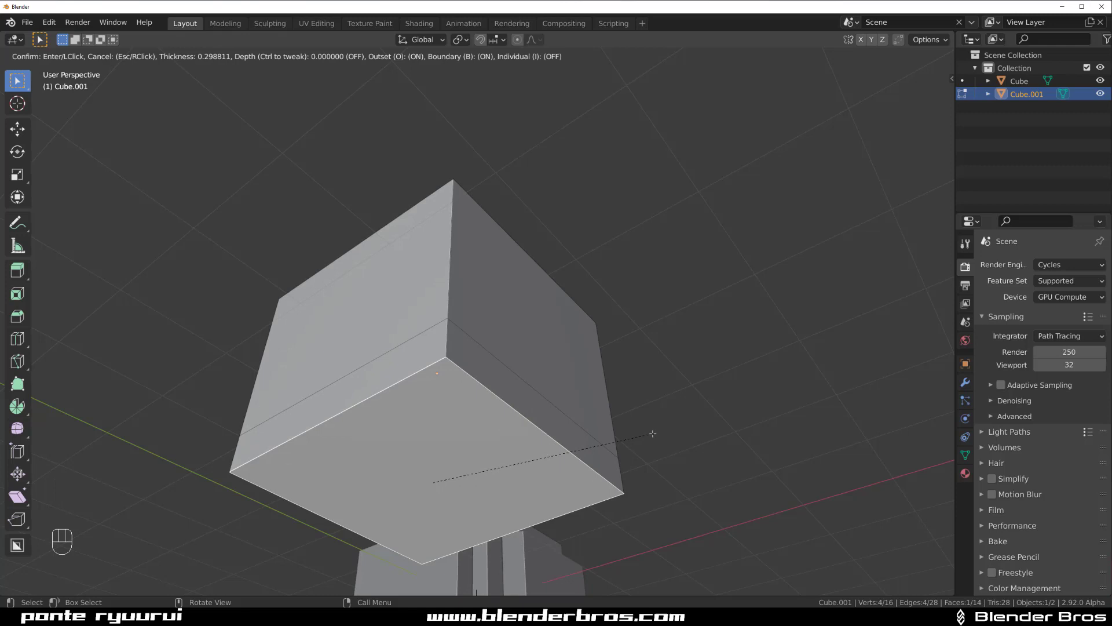
{"action": "left_click", "coordinate": [653, 434]}
{"action": "middle_click_drag", "start_coordinate": [651, 432], "coordinate": [635, 452]}
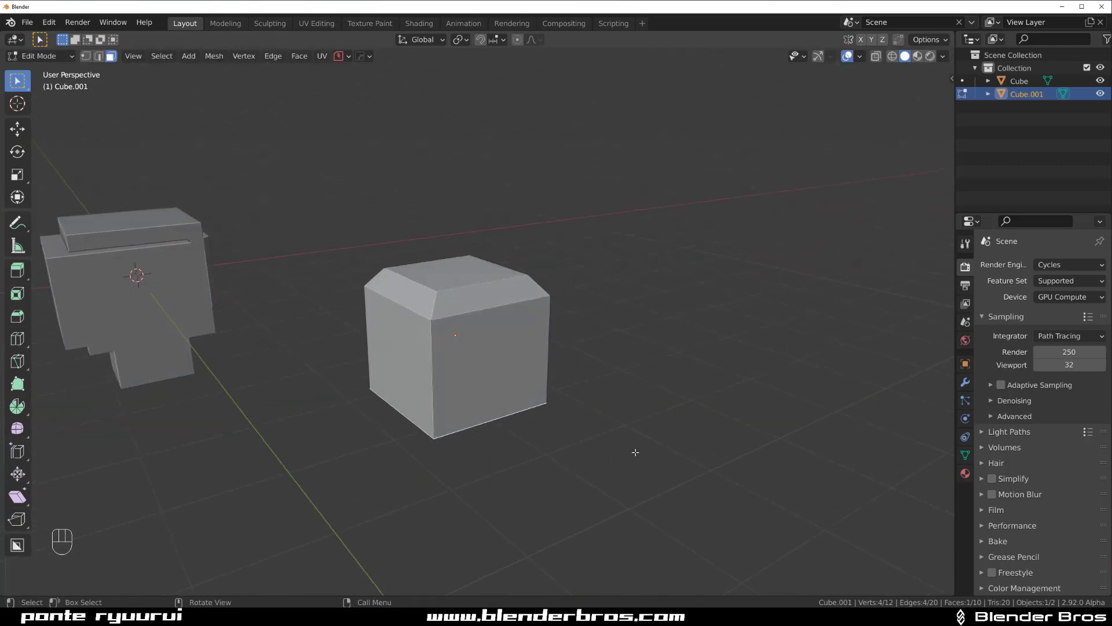
Undo the insets and begin an outward inset on the selected face
{"action": "key", "text": "ctrl+z"}
{"action": "key", "text": "ctrl+z"}
{"action": "key", "text": "ctrl+z"}
{"action": "key", "text": "ctrl+z"}
{"action": "key", "text": "ctrl+z"}
{"action": "key", "text": "ctrl+z"}
{"action": "key", "text": "ctrl+z"}
{"action": "key", "text": "ctrl+z"}
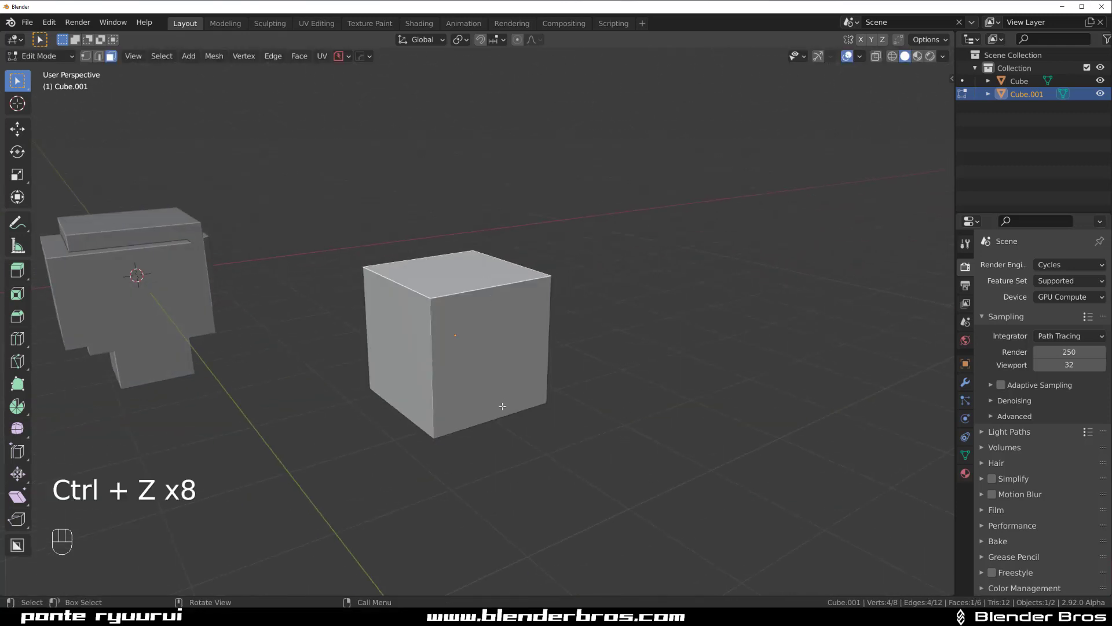
{"action": "middle_click_drag", "start_coordinate": [503, 405], "coordinate": [471, 272]}
{"action": "key", "text": "i"}
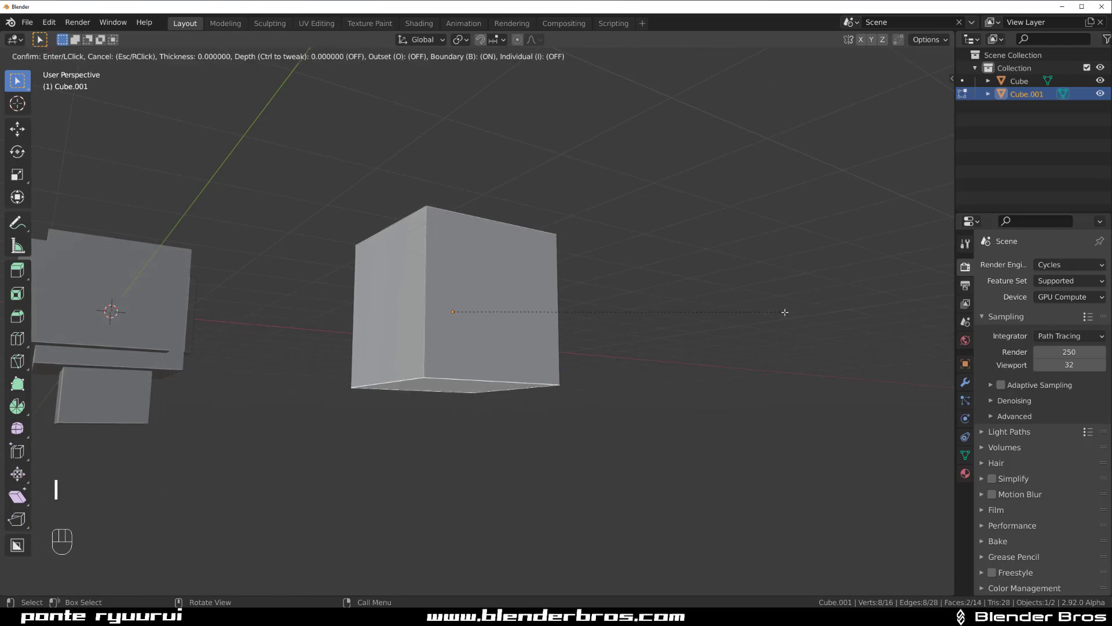
{"action": "key", "text": "o"}
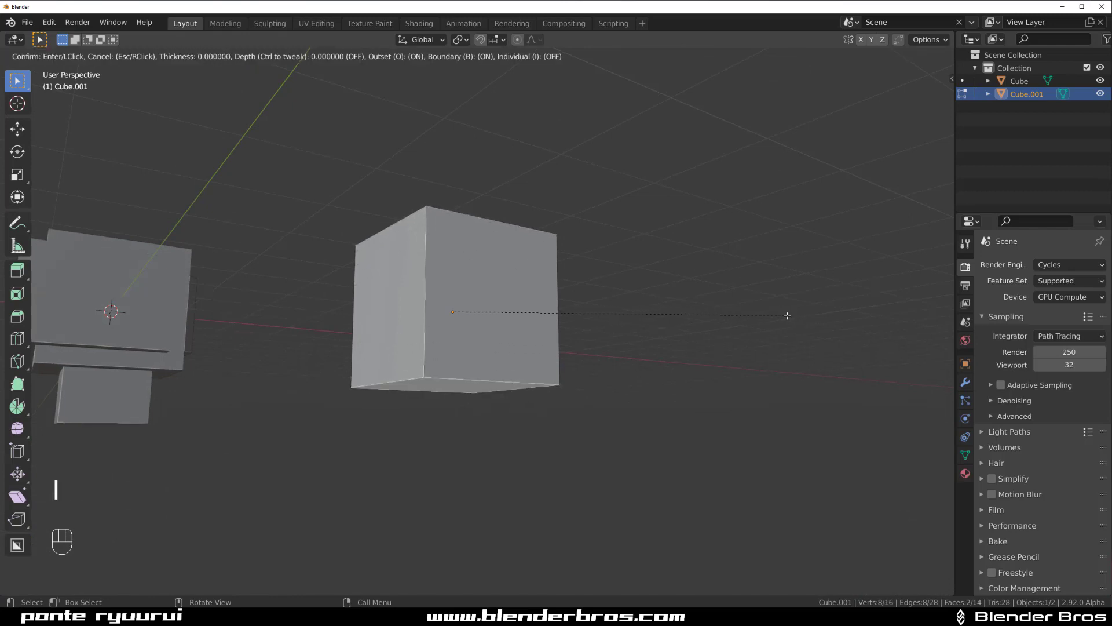
Confirm the outset and apply subdivision levels 2 then 3 in Object Mode
{"action": "left_click", "coordinate": [775, 315]}
{"action": "middle_click_drag", "start_coordinate": [672, 316], "coordinate": [548, 368]}
{"action": "scroll", "coordinate": [546, 323], "scroll_direction": "up", "scroll_amount": 2}
{"action": "key", "text": "Tab"}
{"action": "key", "text": "ctrl+2"}
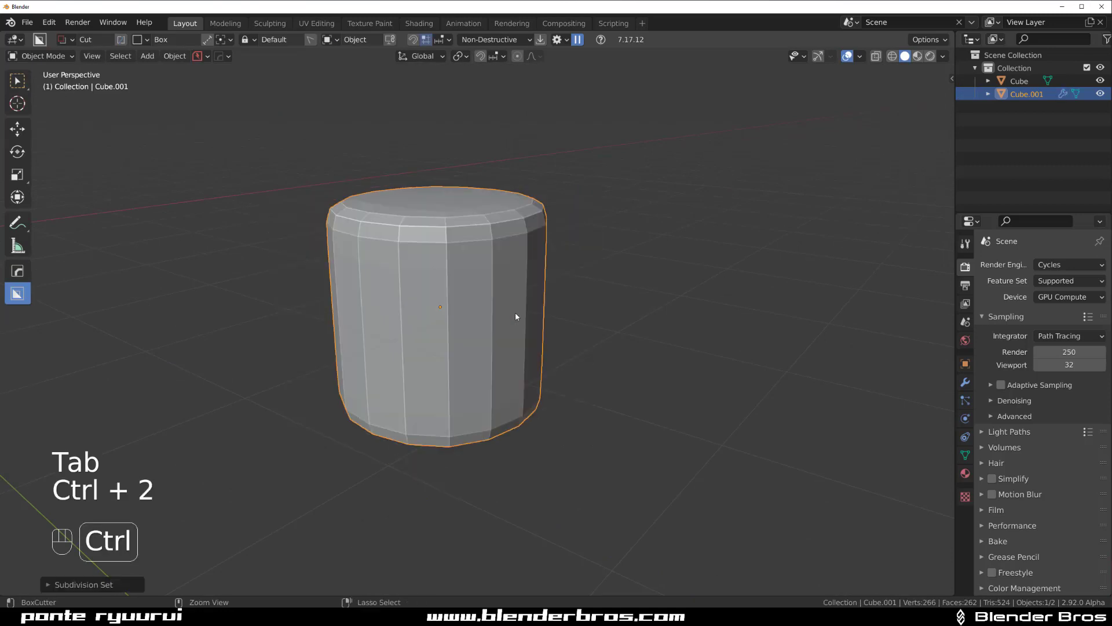
{"action": "mouse_move", "coordinate": [513, 324]}
{"action": "middle_mouse_down"}
{"action": "mouse_move", "coordinate": [577, 366]}
{"action": "mouse_move", "coordinate": [531, 333]}
{"action": "middle_mouse_up"}
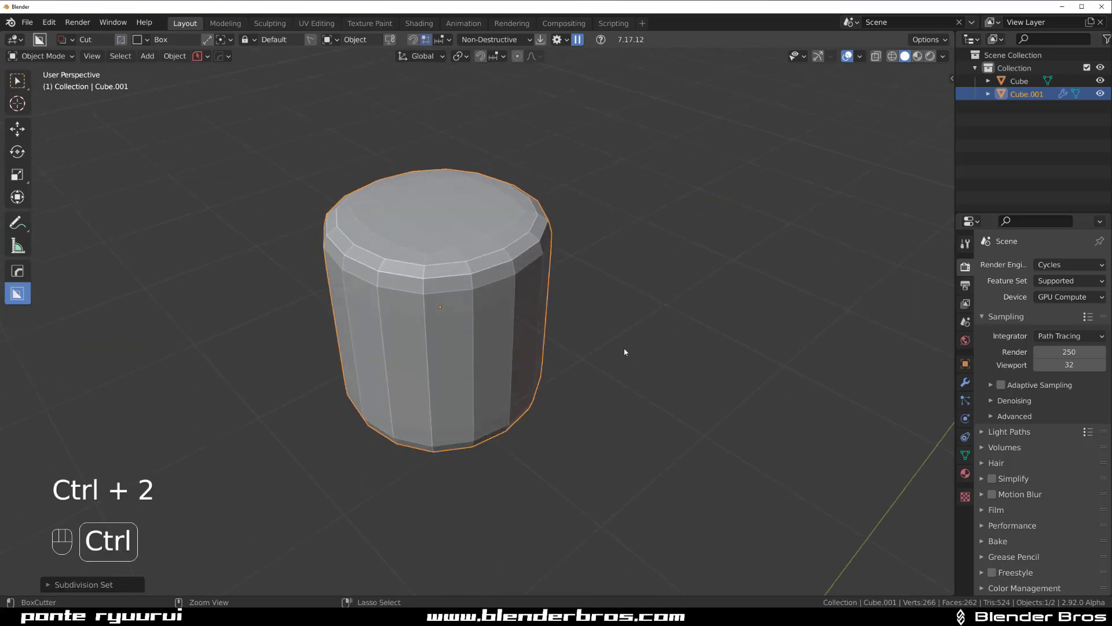
{"action": "key", "text": "ctrl+3"}
Undo a Sharpen operation and apply Shade Smooth to the rounded cylinder
{"action": "key", "text": "q"}
{"action": "left_click", "coordinate": [510, 317]}
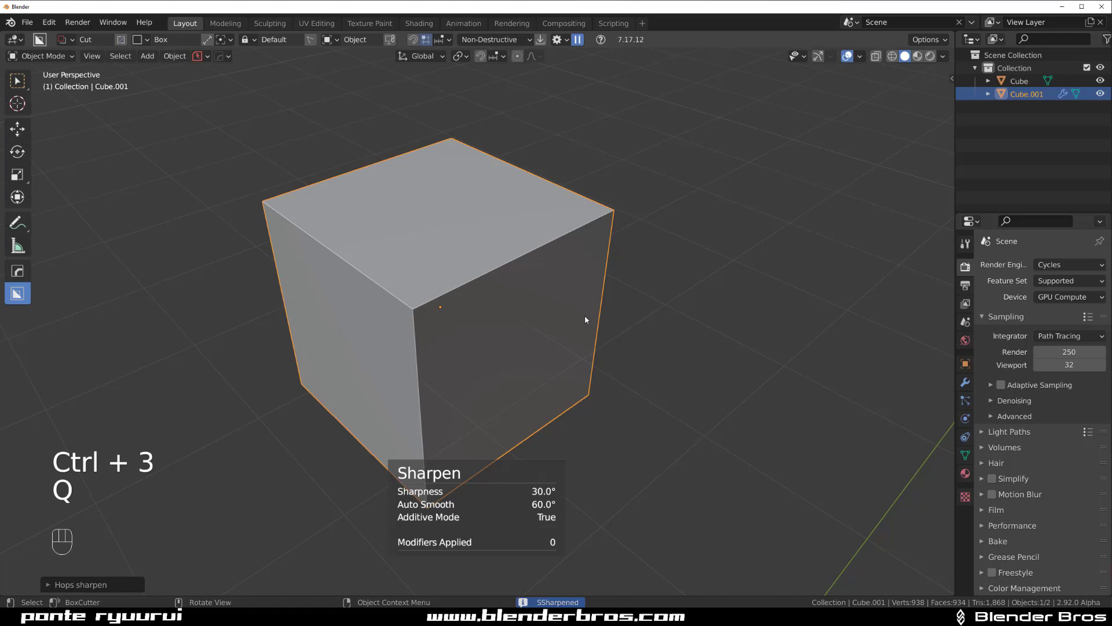
{"action": "key", "text": "ctrl+z"}
{"action": "right_click", "coordinate": [493, 299]}
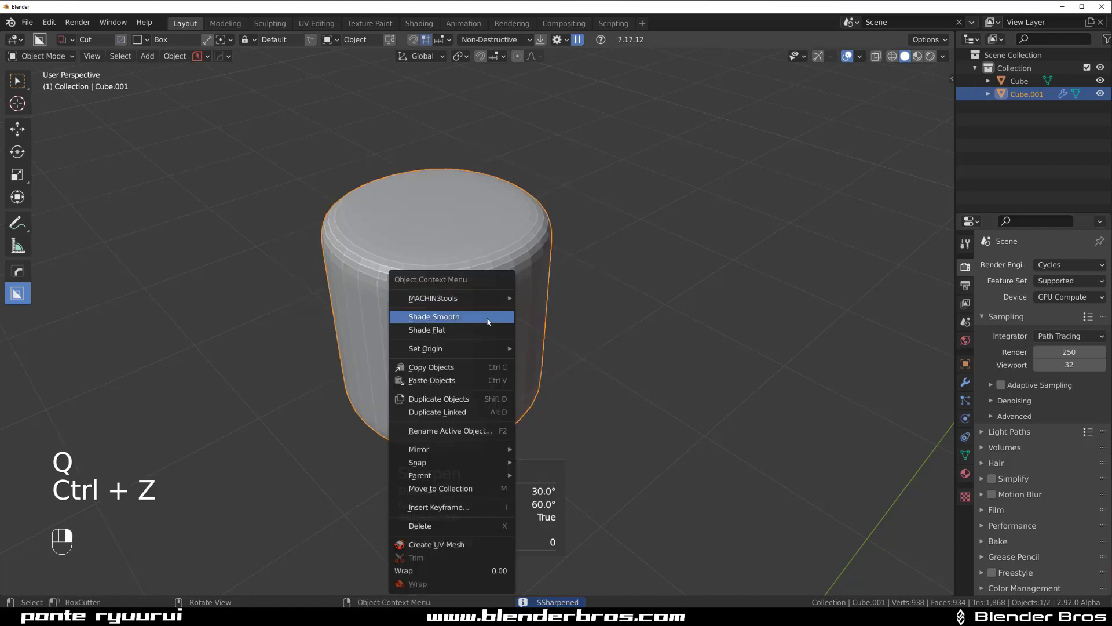
{"action": "left_click", "coordinate": [490, 319]}
{"action": "middle_click_drag", "start_coordinate": [586, 341], "coordinate": [508, 353]}
{"action": "scroll", "coordinate": [509, 354], "scroll_direction": "down", "scroll_amount": 6}
{"action": "middle_click_drag", "start_coordinate": [404, 393], "coordinate": [520, 341], "text": "shift"}
Add a third cube, Cube.002, and move it in front of the others
{"action": "key", "text": "shift+a"}
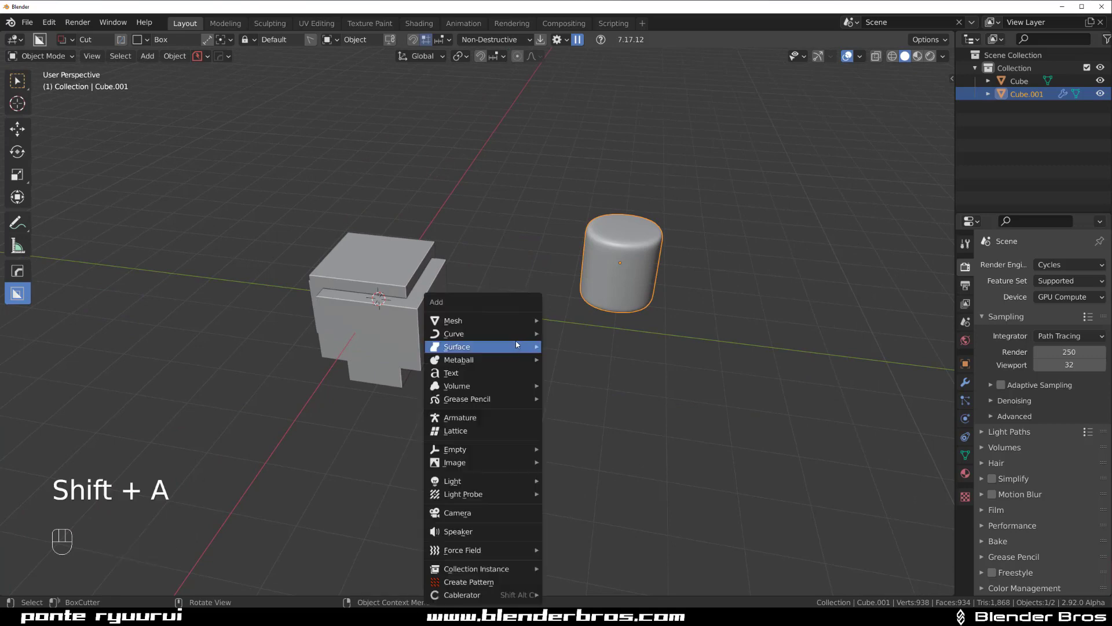
{"action": "mouse_move", "coordinate": [493, 318]}
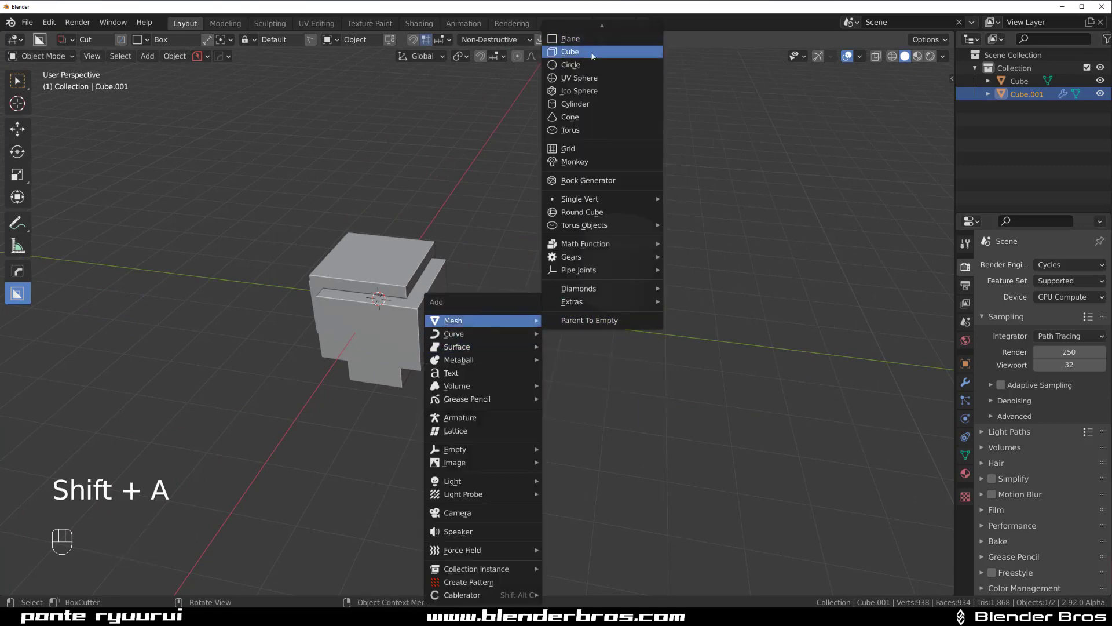
{"action": "left_click", "coordinate": [570, 52]}
{"action": "middle_click_drag", "start_coordinate": [493, 334], "coordinate": [424, 334], "text": "shift"}
{"action": "key", "text": "g"}
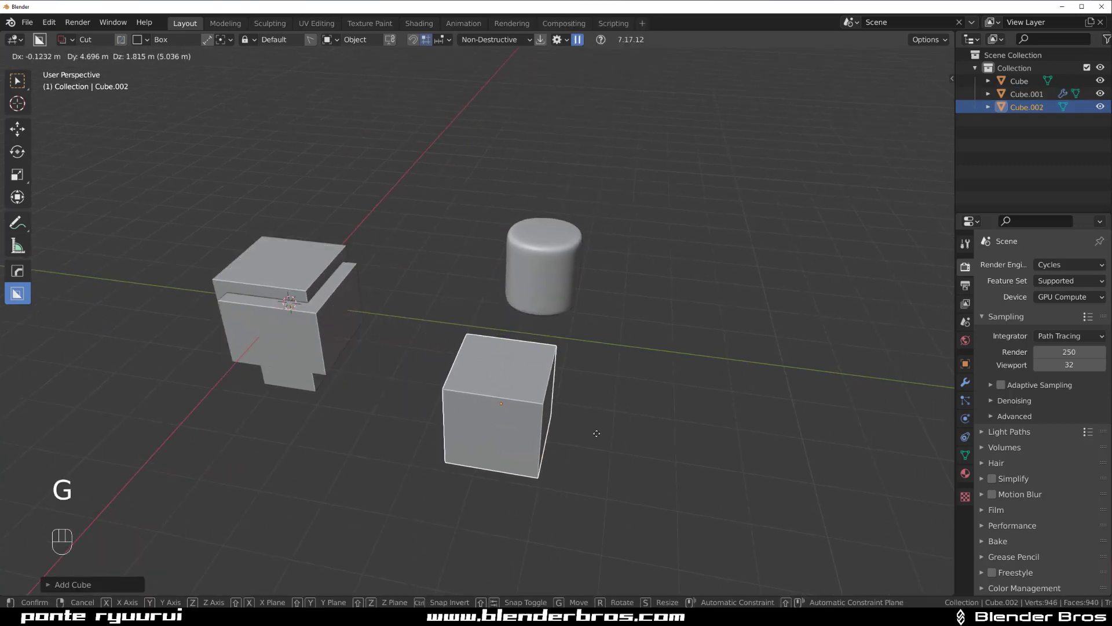
{"action": "left_click", "coordinate": [614, 417]}
{"action": "middle_click_drag", "start_coordinate": [614, 417], "coordinate": [468, 334]}
{"action": "scroll", "coordinate": [468, 335], "scroll_direction": "up", "scroll_amount": 3}
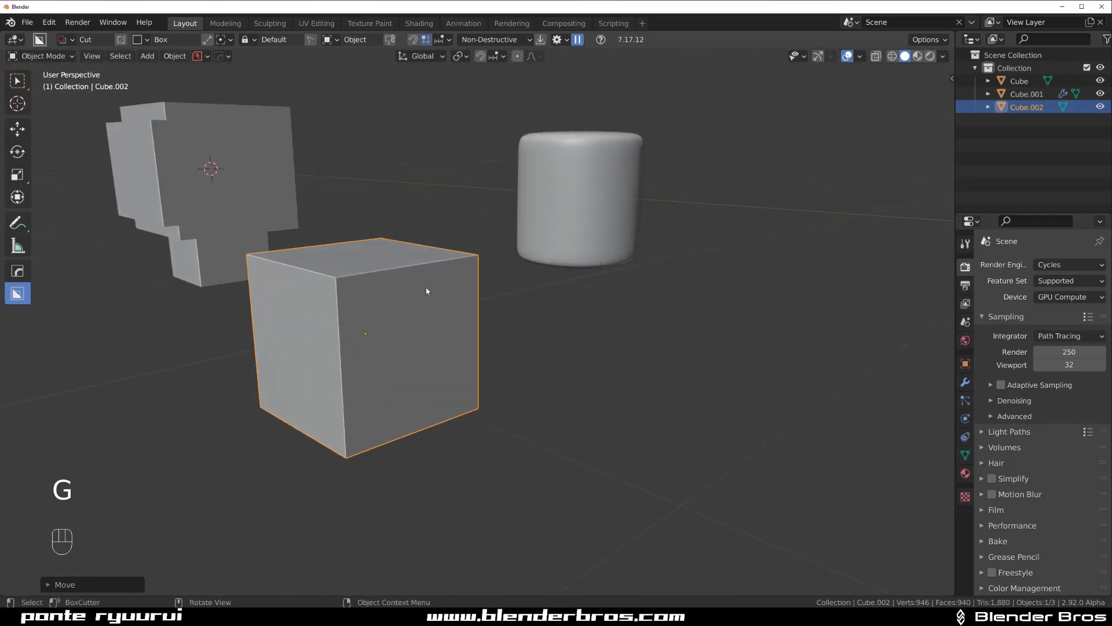
{"action": "middle_click_drag", "start_coordinate": [427, 289], "coordinate": [548, 305]}
{"action": "scroll", "coordinate": [548, 305], "scroll_direction": "down", "scroll_amount": 3}
{"action": "middle_click_drag", "start_coordinate": [509, 363], "coordinate": [508, 312]}
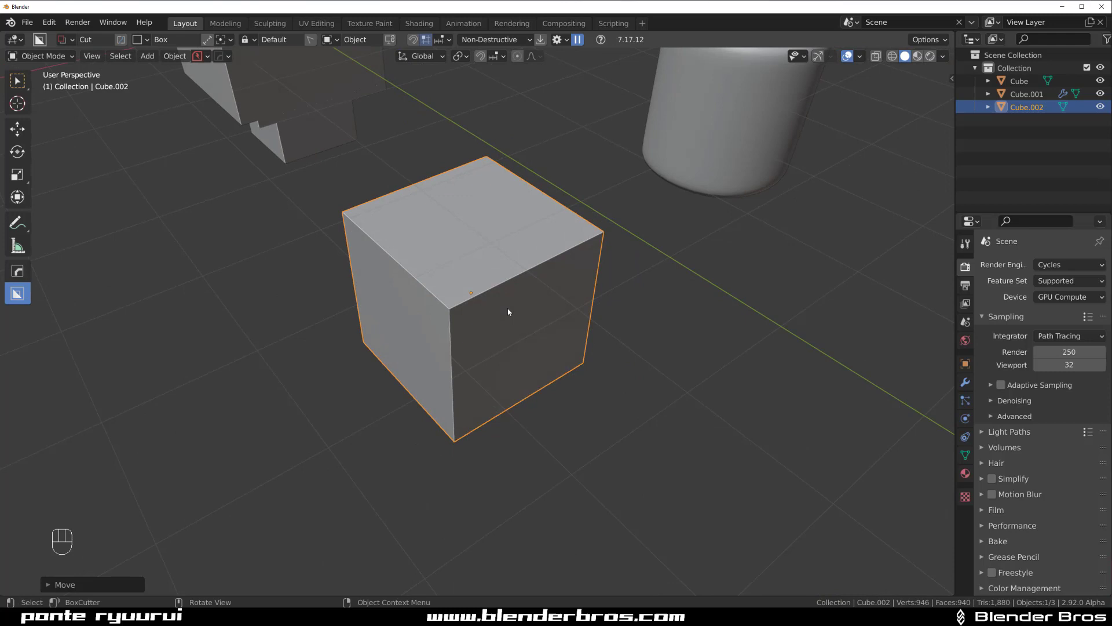
Box-cut a recessed inset frame into the cube's front with -0.299 solidify thickness
{"action": "mouse_move", "coordinate": [523, 255]}
{"action": "left_mouse_down"}
{"action": "mouse_move", "coordinate": [369, 373]}
{"action": "mouse_move", "coordinate": [370, 399]}
{"action": "mouse_move", "coordinate": [392, 397]}
{"action": "mouse_move", "coordinate": [457, 325]}
{"action": "mouse_move", "coordinate": [416, 371]}
{"action": "left_mouse_up"}
{"action": "right_click", "coordinate": [416, 372]}
{"action": "middle_click_drag", "start_coordinate": [530, 245], "coordinate": [549, 243], "text": "shift"}
{"action": "left_click_drag", "start_coordinate": [550, 242], "coordinate": [435, 370]}
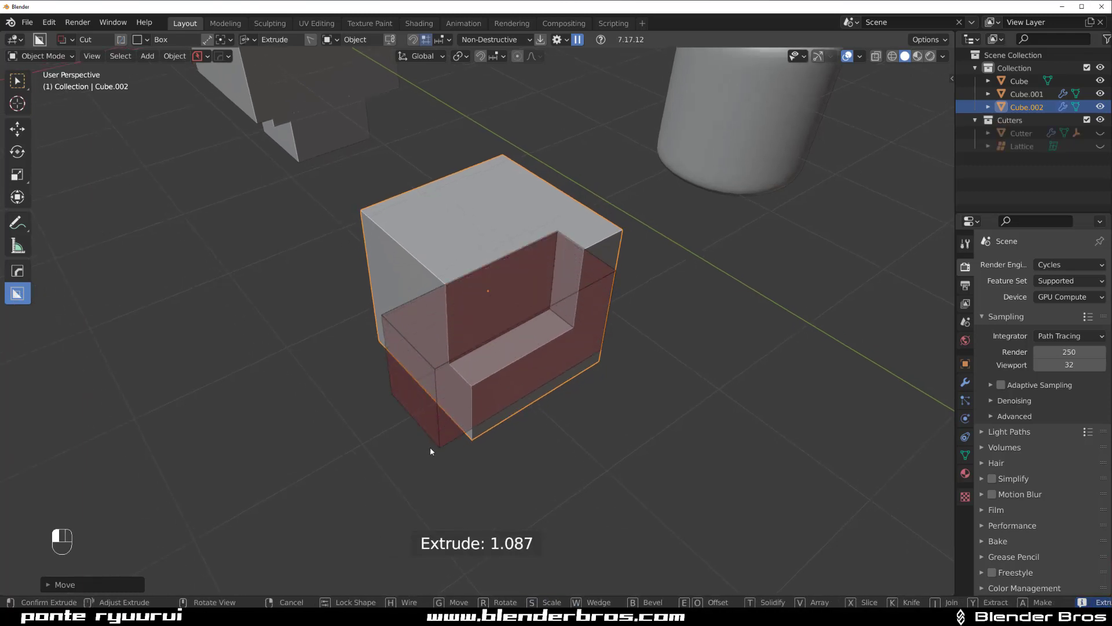
{"action": "key", "text": "x"}
{"action": "key", "text": "x"}
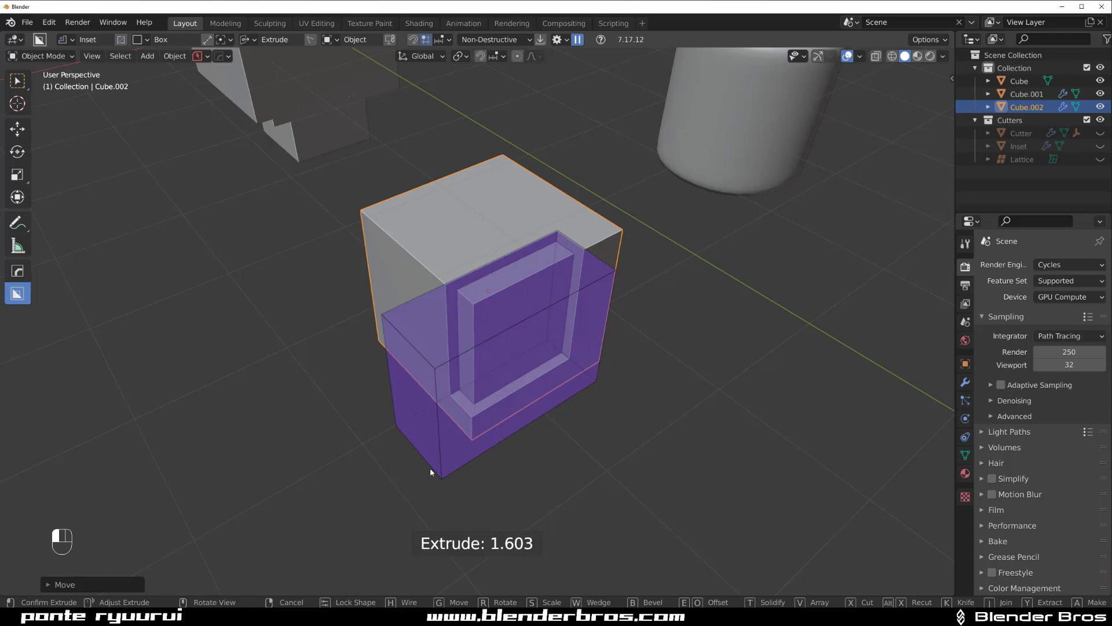
{"action": "key", "text": "t"}
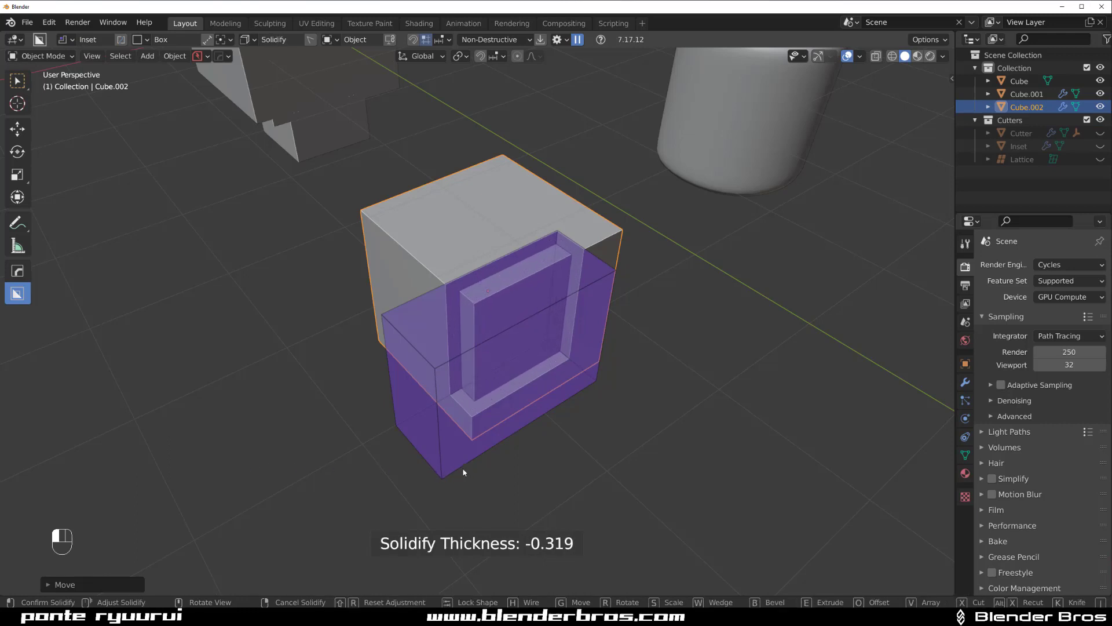
{"action": "left_click", "coordinate": [411, 470]}
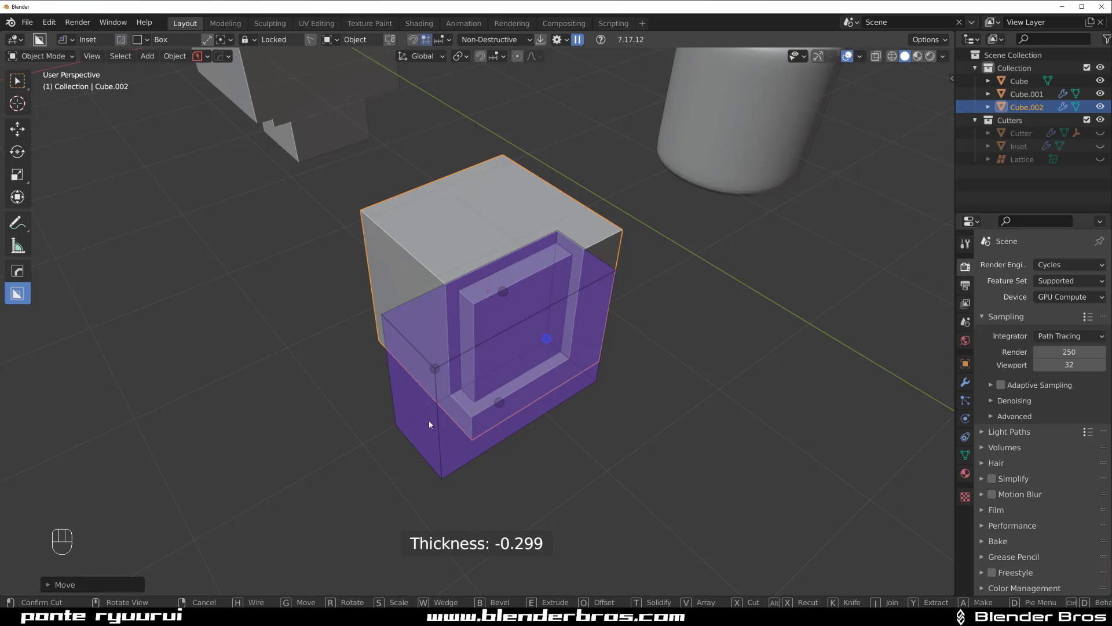
{"action": "middle_click_drag", "start_coordinate": [429, 419], "coordinate": [714, 307]}
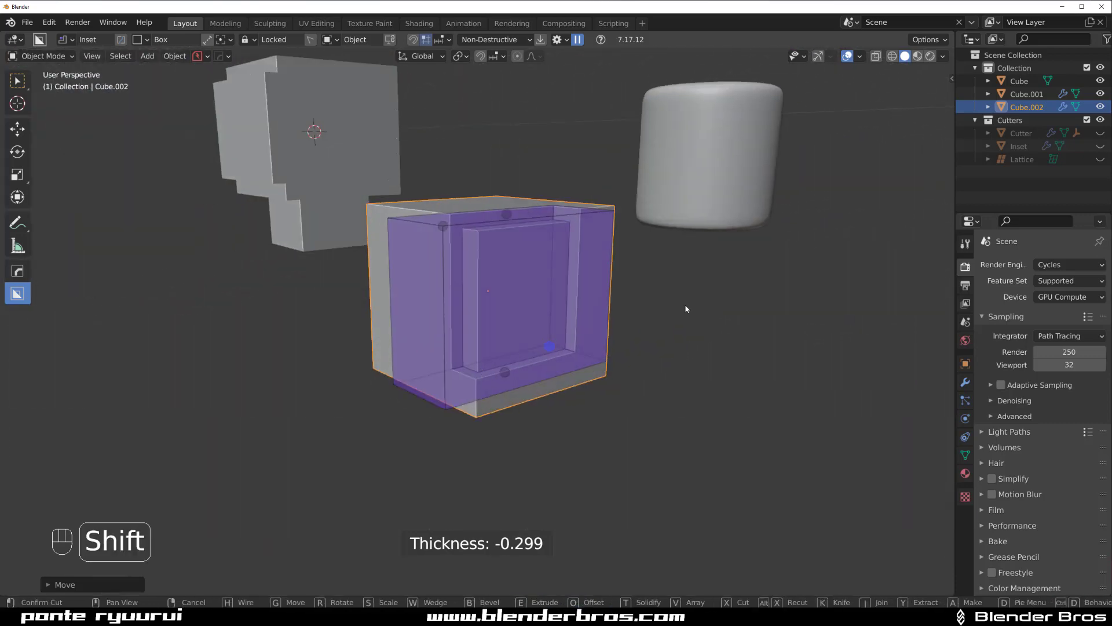
{"action": "left_click", "coordinate": [686, 306], "text": "shift"}
{"action": "scroll", "coordinate": [625, 332], "scroll_direction": "up", "scroll_amount": 3}
{"action": "scroll", "coordinate": [532, 412], "scroll_direction": "down", "scroll_amount": 2}
{"action": "middle_click_drag", "start_coordinate": [576, 351], "coordinate": [573, 397], "text": "shift"}
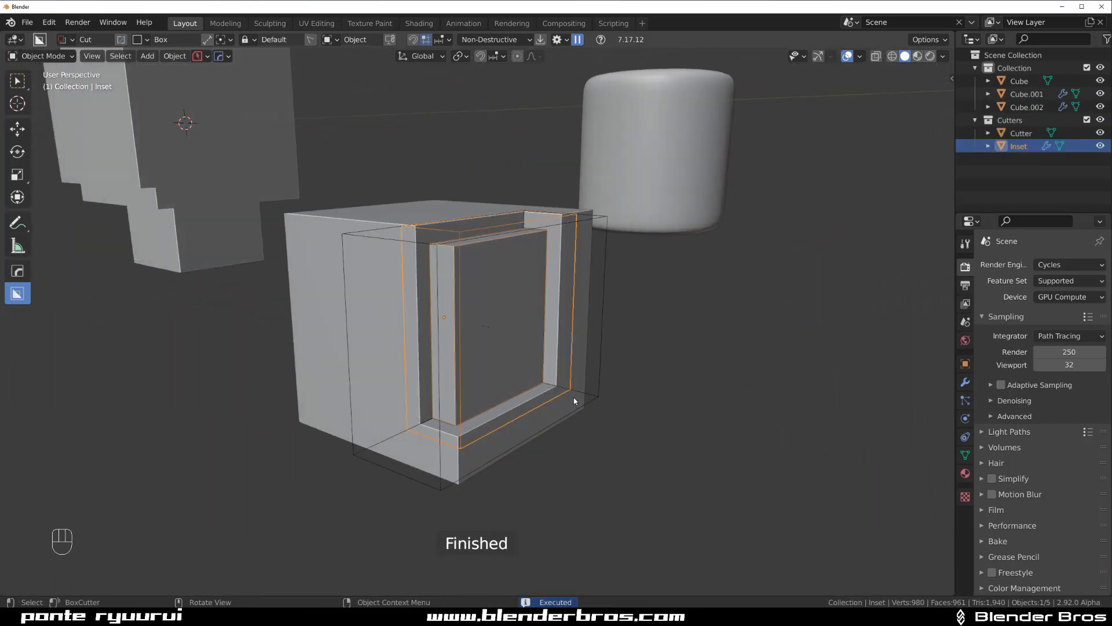
Switch the cube's inset cut to an outset boolean
{"action": "key", "text": "q"}
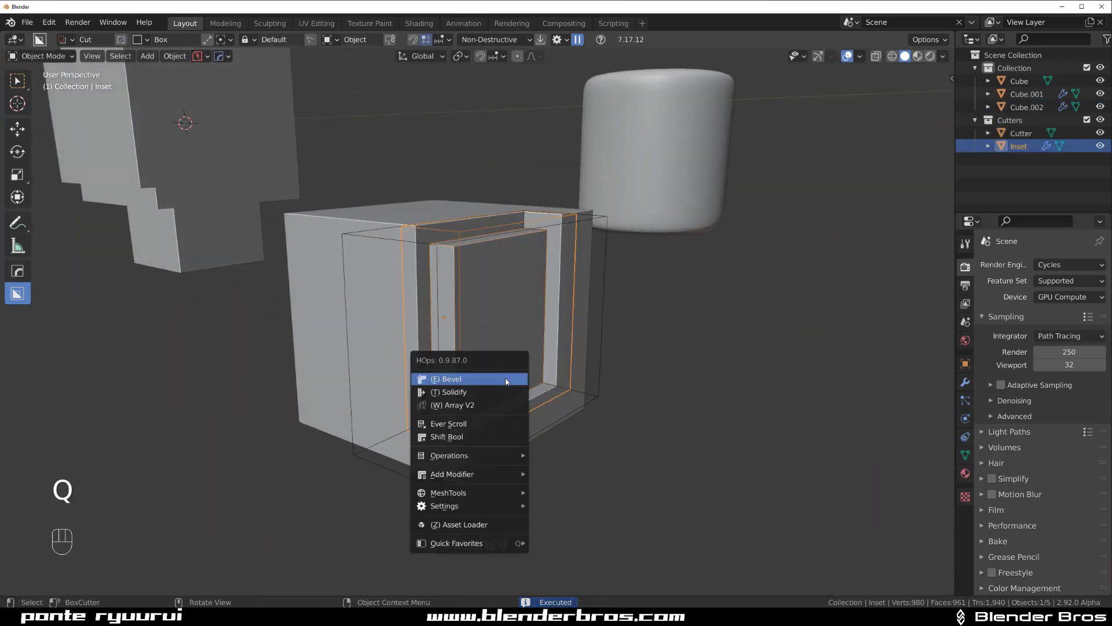
{"action": "left_click", "coordinate": [495, 442]}
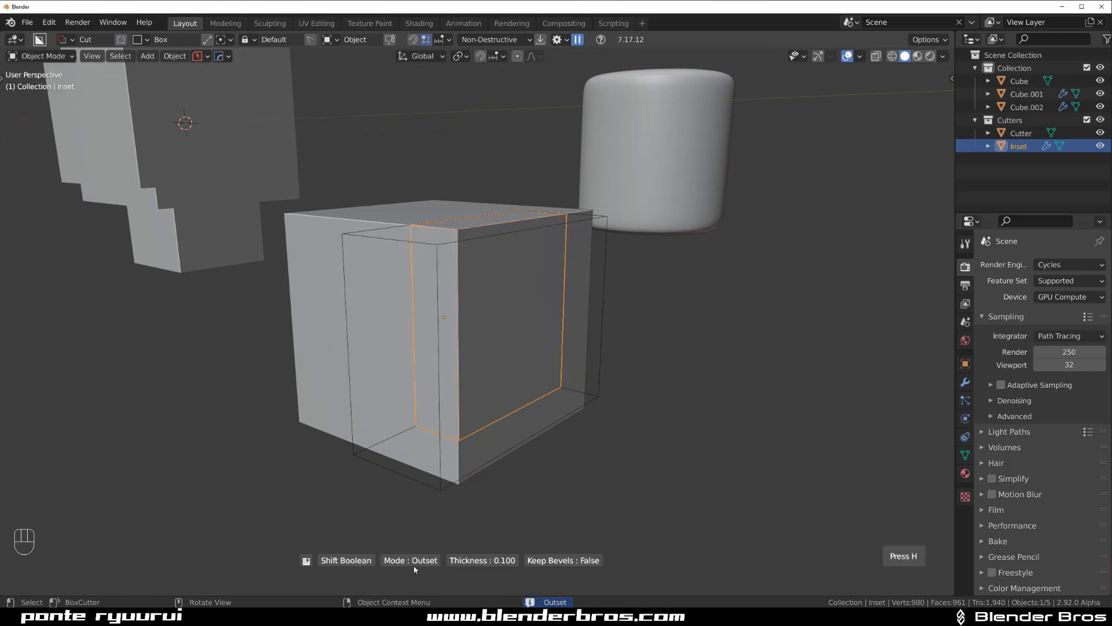
{"action": "middle_click_drag", "start_coordinate": [415, 569], "coordinate": [694, 348]}
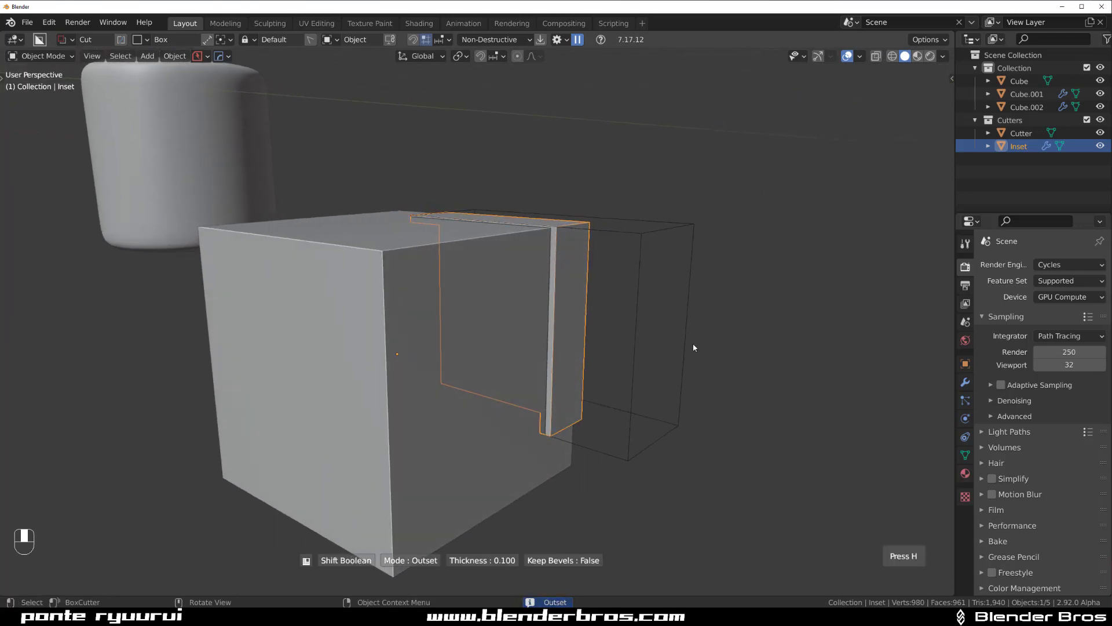
{"action": "left_click", "coordinate": [480, 348]}
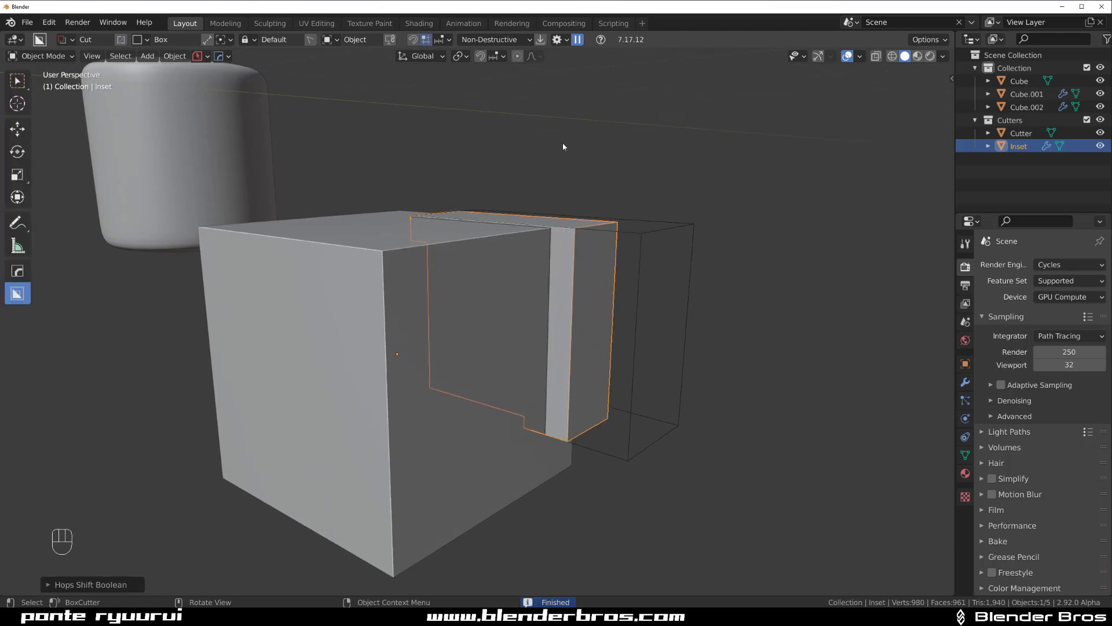
Move the Cutter object along the Z axis to reposition the recess
{"action": "left_click", "coordinate": [649, 235]}
{"action": "middle_click_drag", "start_coordinate": [645, 236], "coordinate": [598, 338]}
{"action": "key", "text": "g"}
{"action": "key", "text": "z"}
{"action": "left_click", "coordinate": [640, 300]}
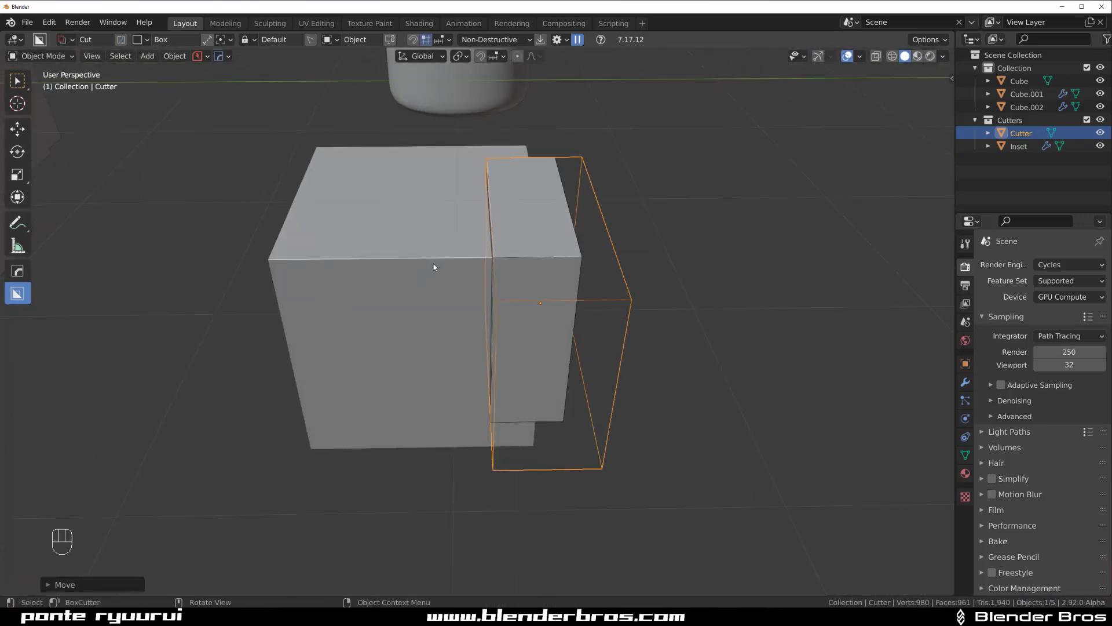
Open the Add > Mesh submenu of primitive shapes
{"action": "middle_click_drag", "start_coordinate": [435, 267], "coordinate": [472, 201]}
{"action": "scroll", "coordinate": [431, 240], "scroll_direction": "down", "scroll_amount": 3}
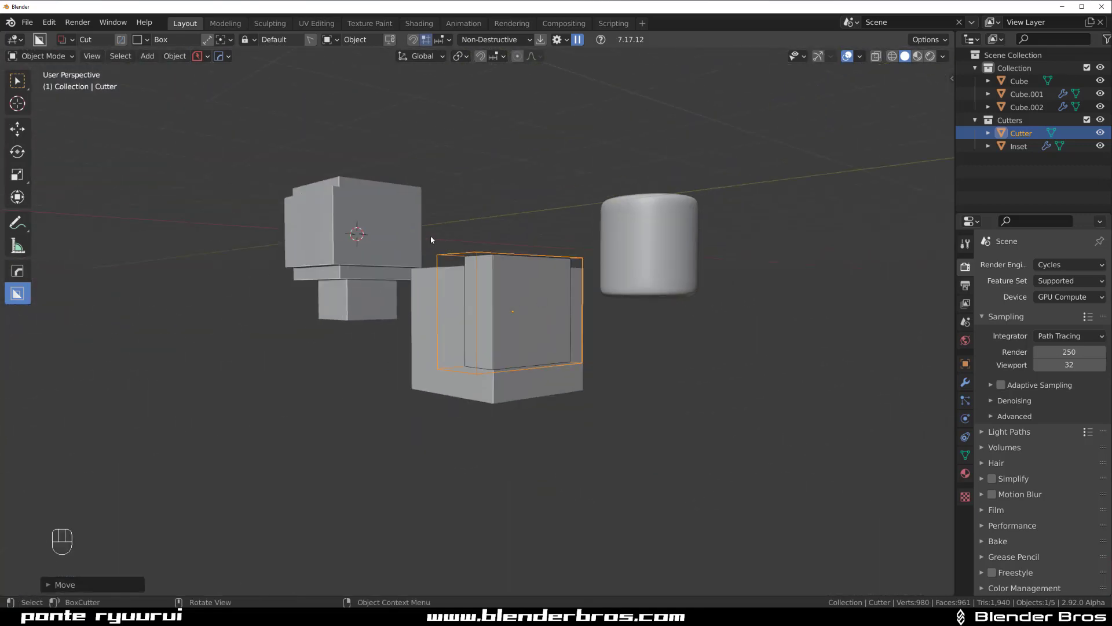
{"action": "middle_click_drag", "start_coordinate": [400, 244], "coordinate": [509, 261], "text": "shift"}
{"action": "middle_click_drag", "start_coordinate": [510, 260], "coordinate": [550, 290]}
{"action": "scroll", "coordinate": [454, 278], "scroll_direction": "up", "scroll_amount": 2}
{"action": "key", "text": "shift+a"}
{"action": "mouse_move", "coordinate": [426, 304]}
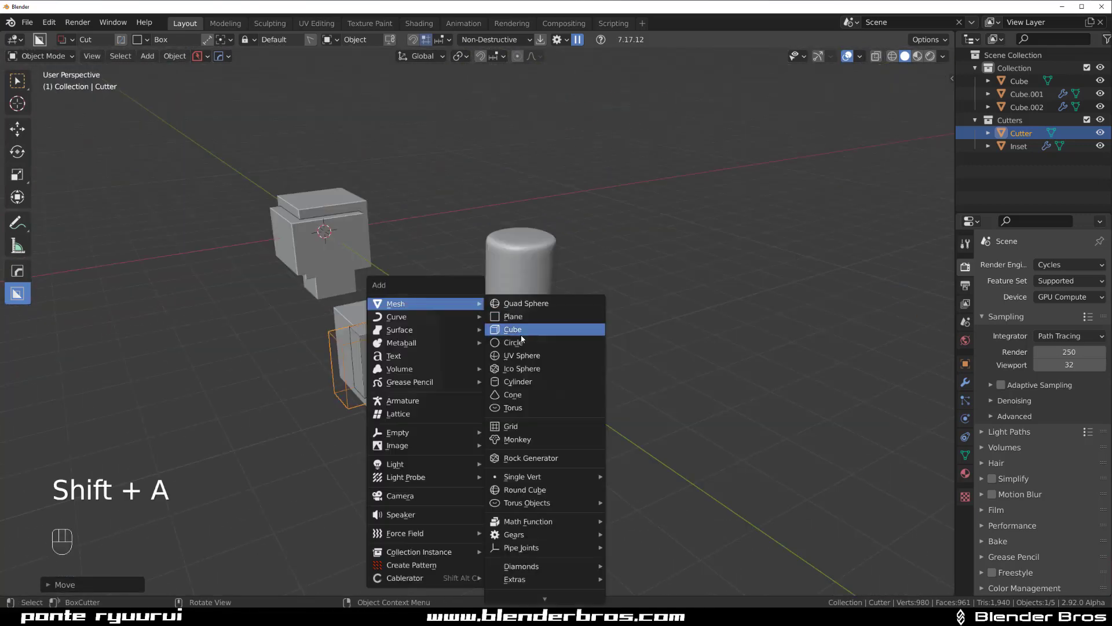
Add a cylinder mesh and place it beside the cubes
{"action": "left_click", "coordinate": [536, 381]}
{"action": "middle_click_drag", "start_coordinate": [487, 349], "coordinate": [377, 341]}
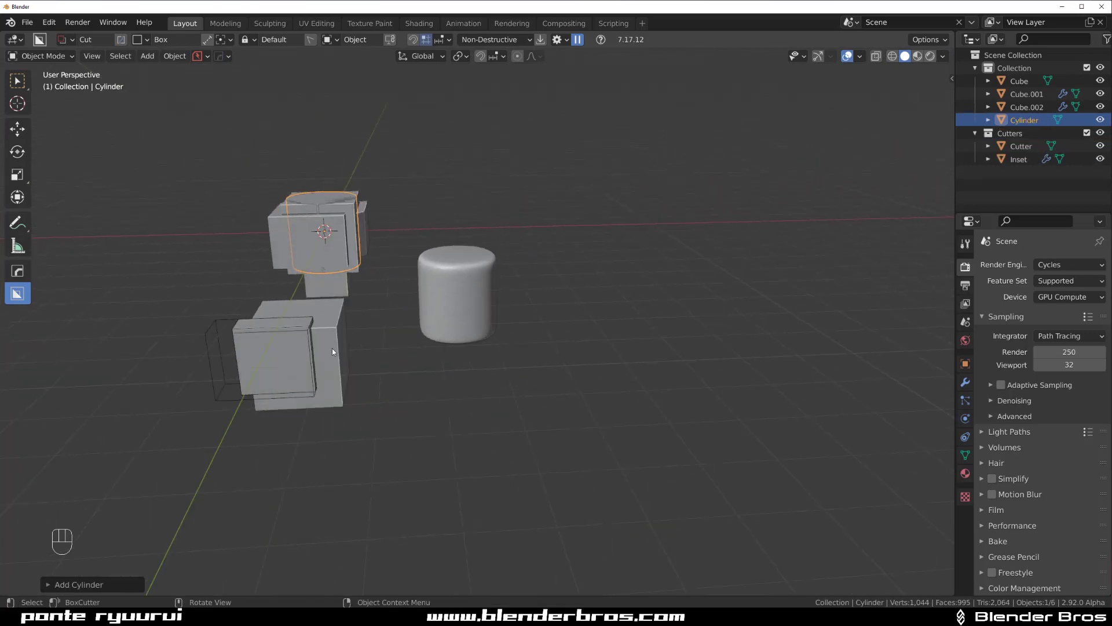
{"action": "key", "text": "g"}
{"action": "left_click", "coordinate": [660, 281]}
{"action": "middle_click_drag", "start_coordinate": [660, 281], "coordinate": [447, 232]}
Give the cylinder a 30° Hard Ops bevel modifier
{"action": "key", "text": "q"}
{"action": "left_click", "coordinate": [478, 358]}
{"action": "left_click", "coordinate": [478, 358]}
In Edit Mode, chamfer the edge of the cylinder's top face
{"action": "key", "text": "Tab"}
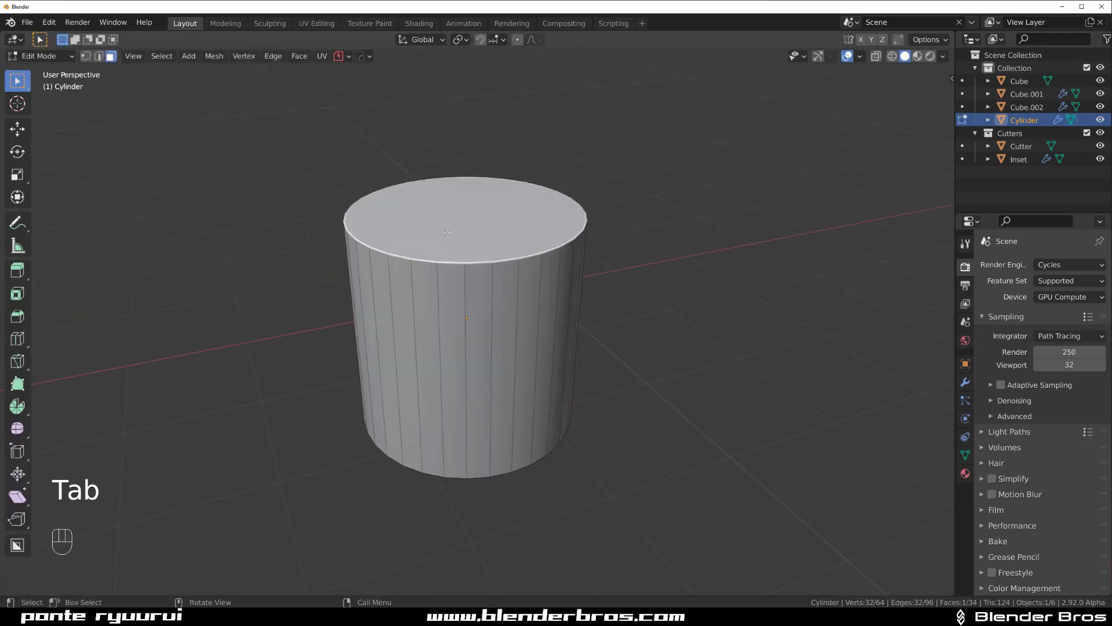
{"action": "key", "text": "ctrl+b"}
{"action": "left_click", "coordinate": [745, 318]}
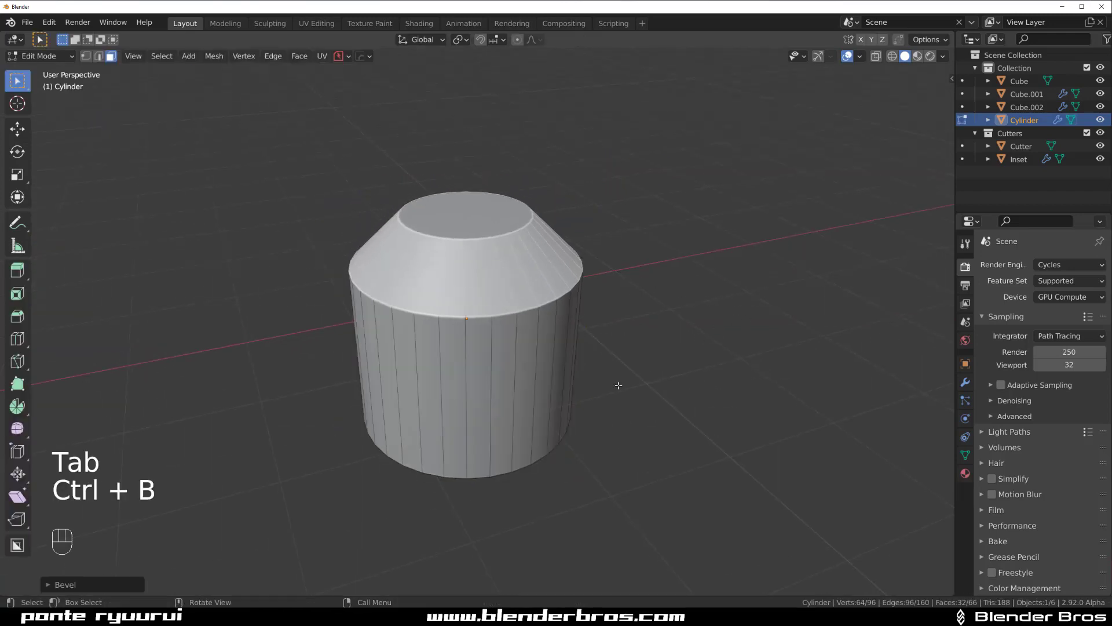
{"action": "middle_click_drag", "start_coordinate": [618, 388], "coordinate": [589, 359]}
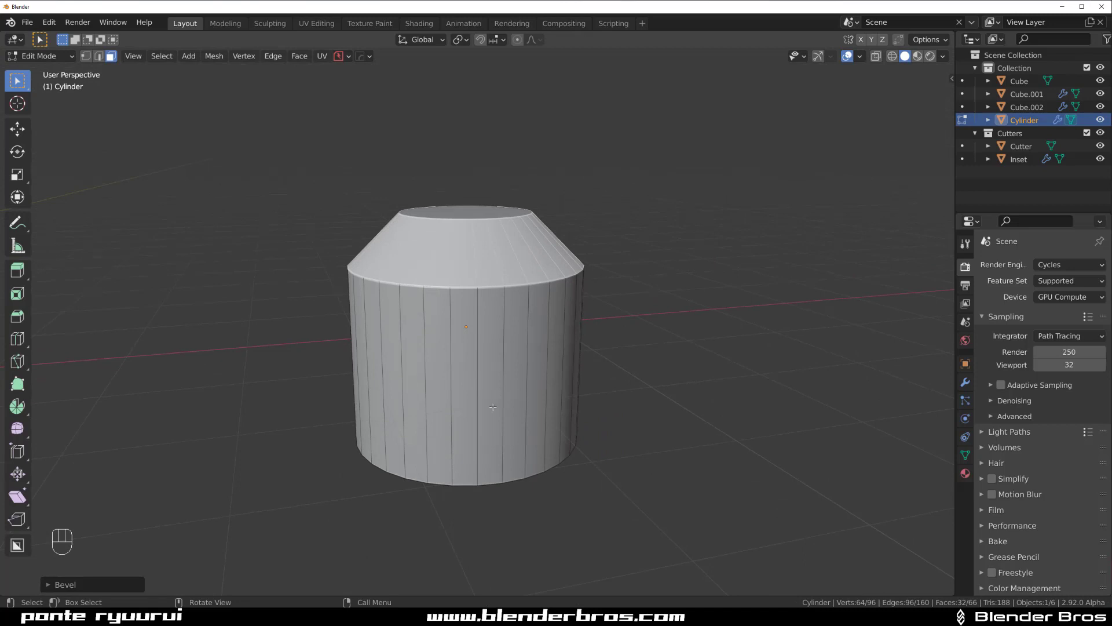
{"action": "key", "text": "Tab"}
{"action": "key", "text": "Tab"}
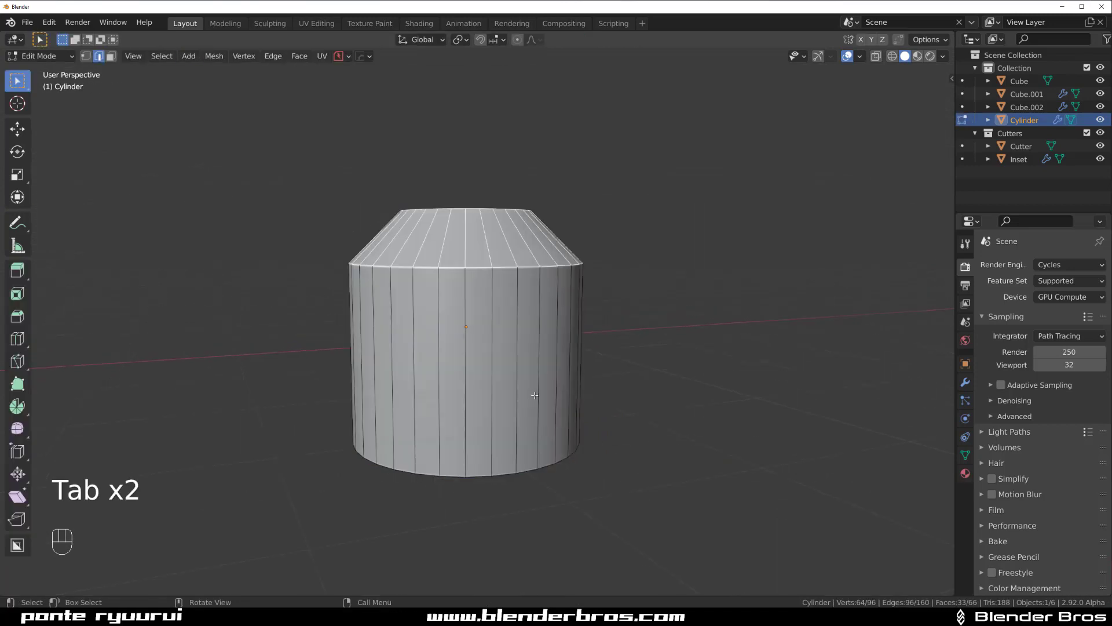
Add an edge loop near the cylinder's base and bevel it into a ring band
{"action": "key", "text": "ctrl+r"}
{"action": "left_click", "coordinate": [509, 407]}
{"action": "left_click", "coordinate": [608, 454]}
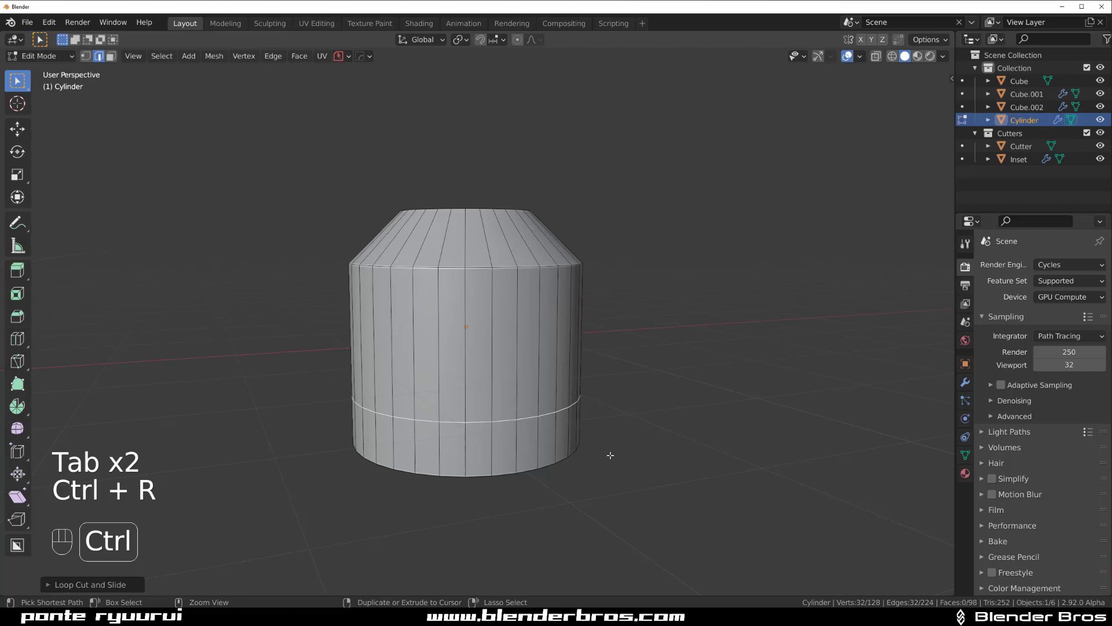
{"action": "key", "text": "ctrl+b"}
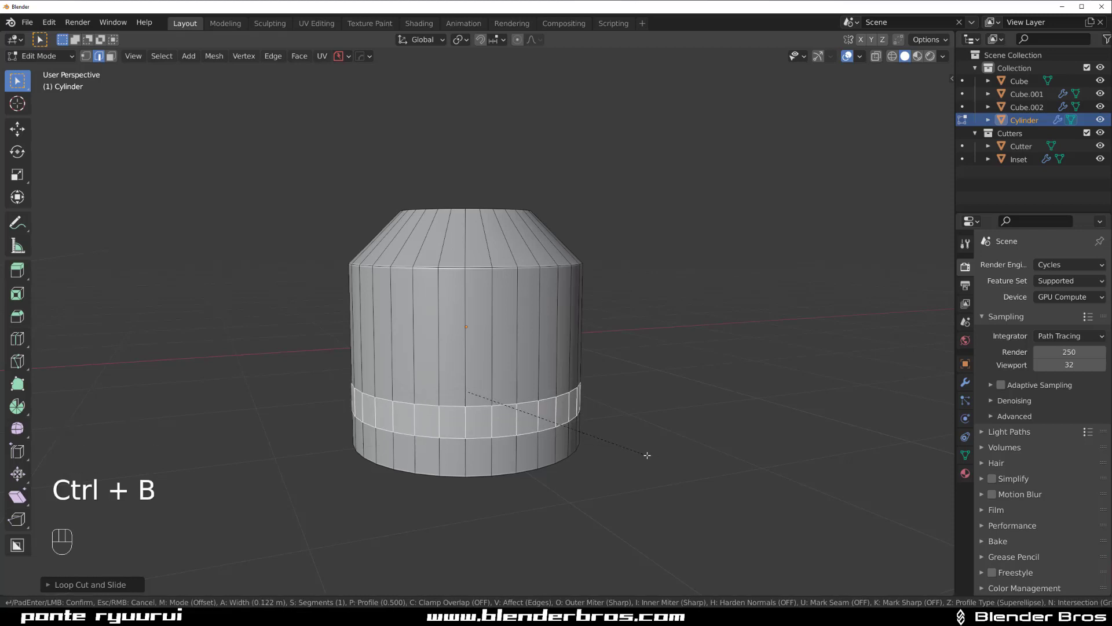
{"action": "left_click", "coordinate": [647, 455]}
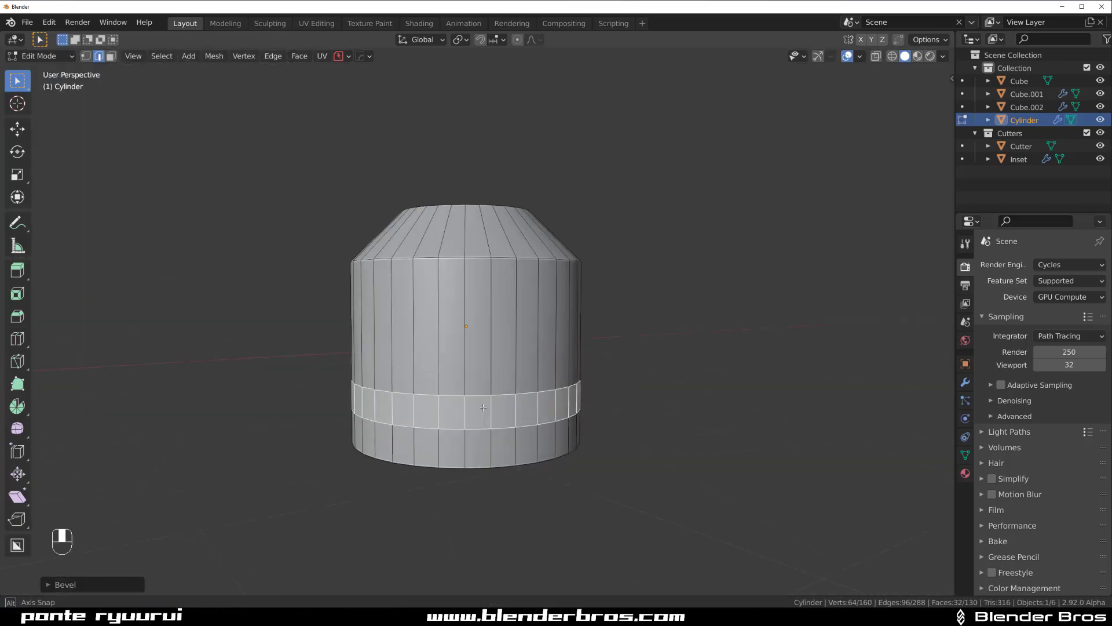
{"action": "middle_click_drag", "start_coordinate": [493, 429], "coordinate": [492, 363], "text": "shift"}
{"action": "scroll", "coordinate": [522, 365], "scroll_direction": "up", "scroll_amount": 2}
{"action": "key", "text": "Tab"}
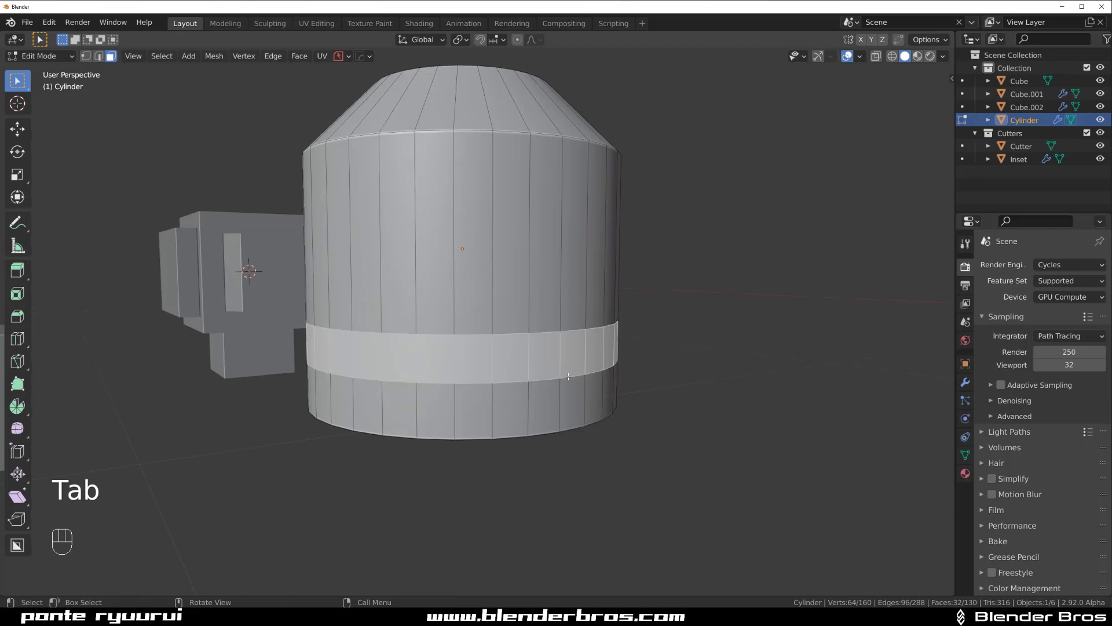
{"action": "middle_click_drag", "start_coordinate": [568, 376], "coordinate": [623, 376]}
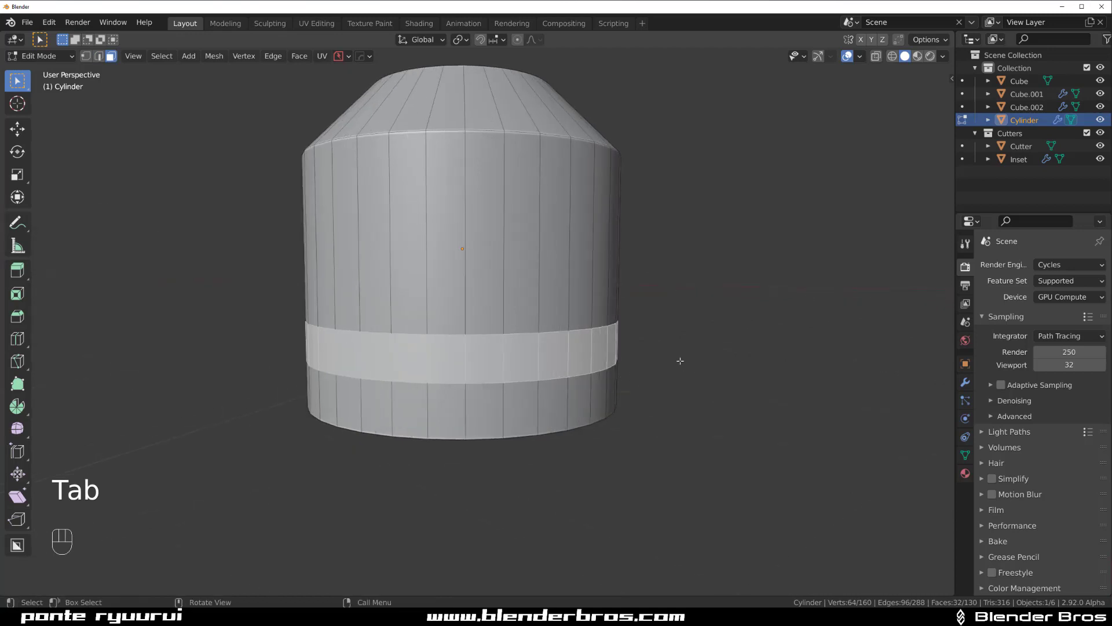
{"action": "key", "text": "q"}
{"action": "left_click", "coordinate": [654, 444], "text": "alt"}
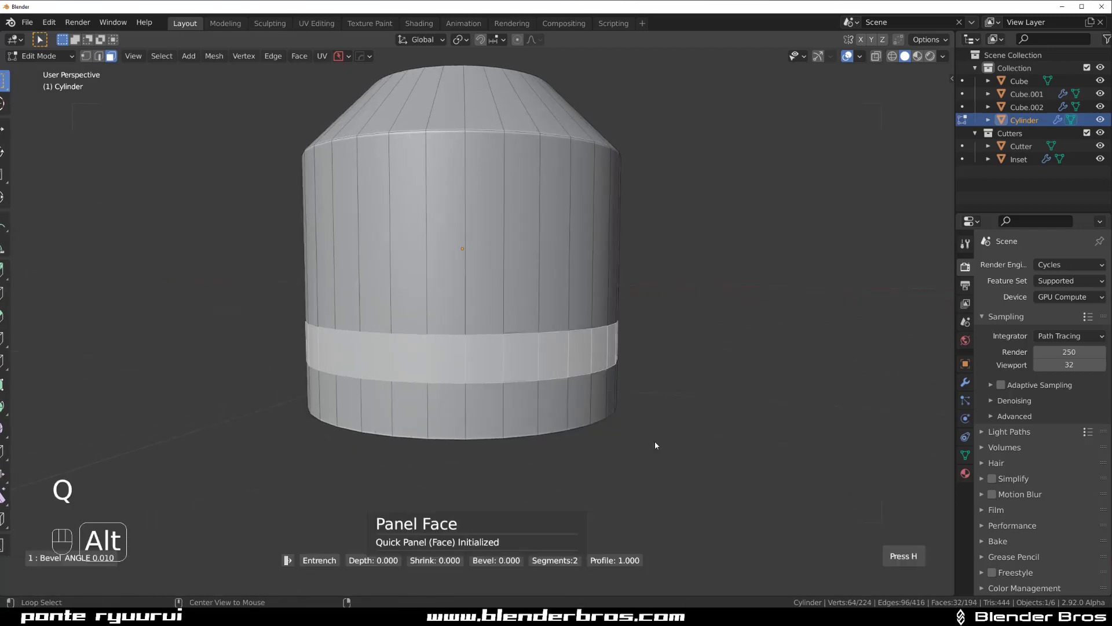
{"action": "left_click", "coordinate": [581, 446]}
{"action": "right_click", "coordinate": [533, 442]}
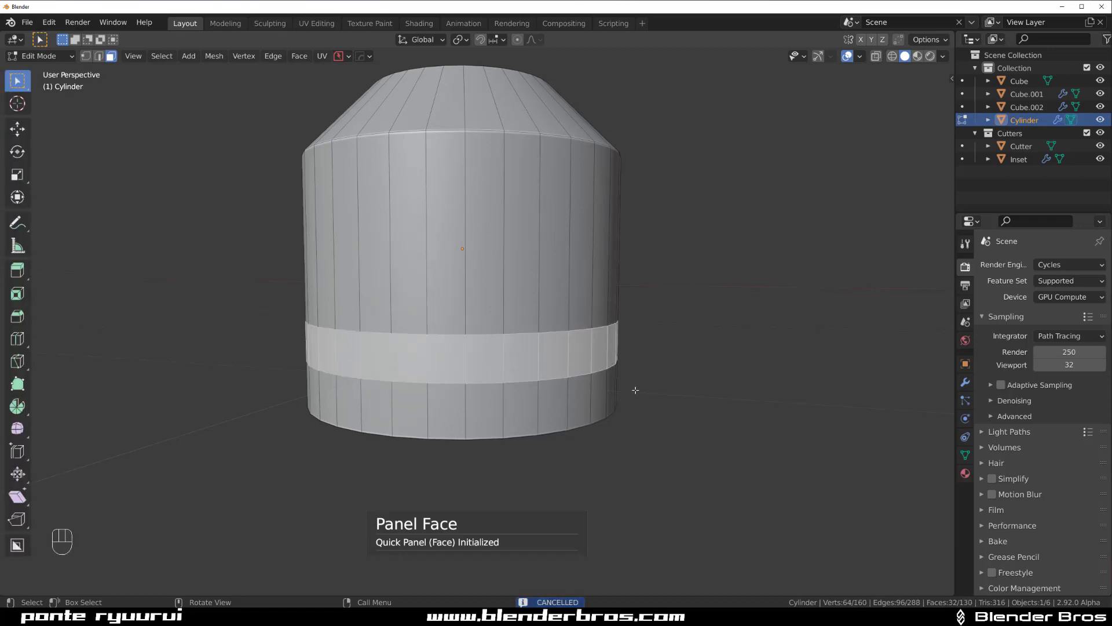
{"action": "key", "text": "e"}
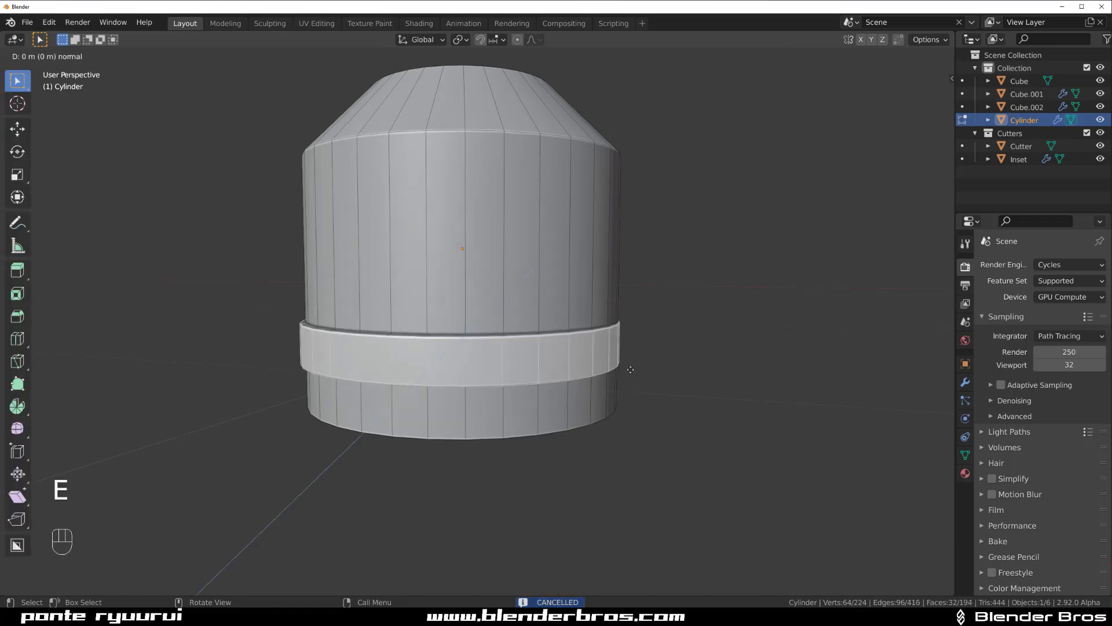
{"action": "right_click", "coordinate": [630, 370]}
{"action": "key", "text": "alt+s"}
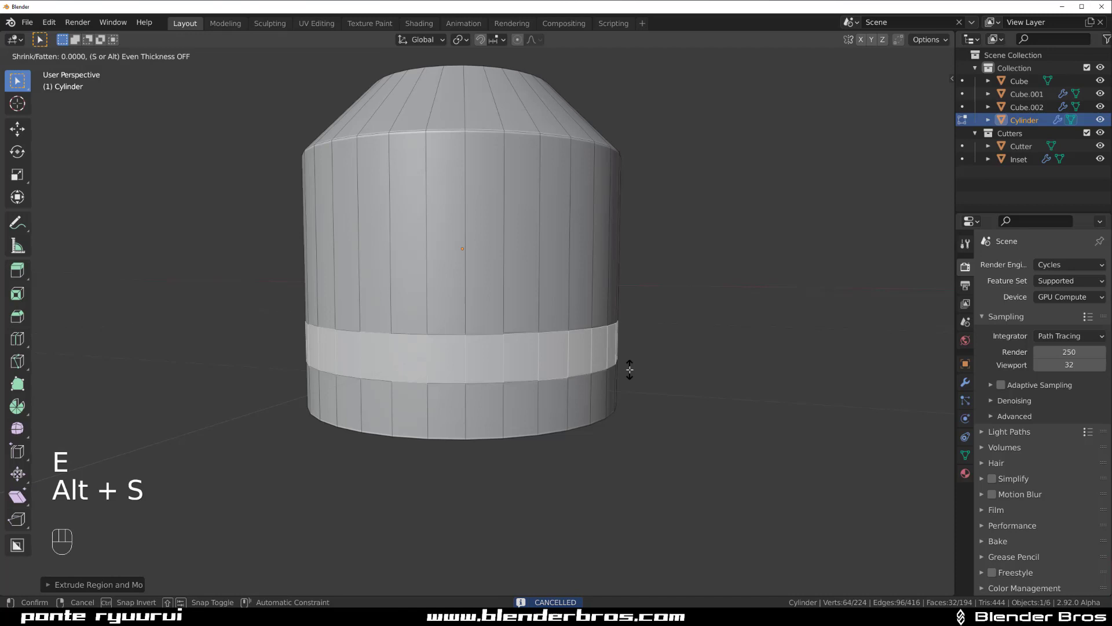
{"action": "left_click", "coordinate": [628, 385]}
{"action": "key", "text": "ctrl+z"}
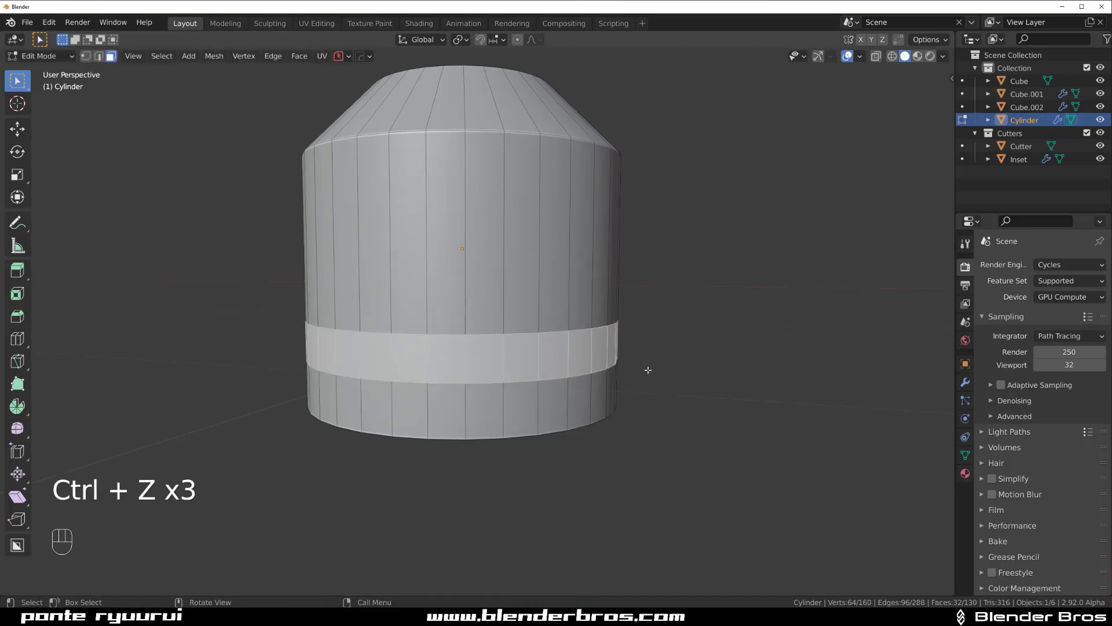
Inset the ring band faces into a recessed groove, then switch to edge selection
{"action": "key", "text": "i"}
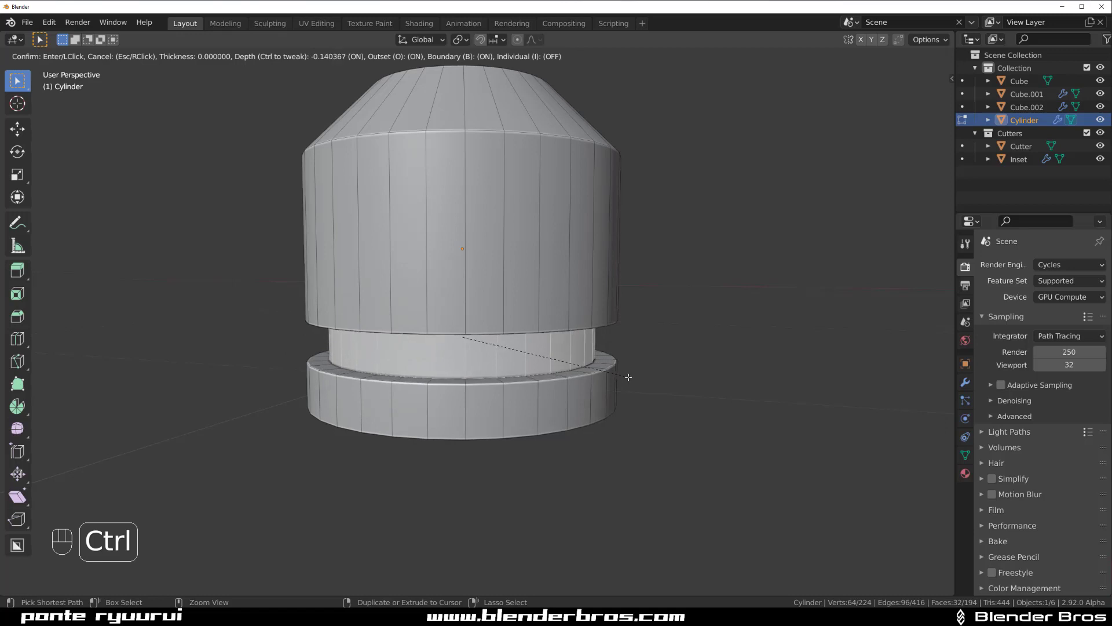
{"action": "left_click", "coordinate": [629, 377]}
{"action": "scroll", "coordinate": [716, 375], "scroll_direction": "down", "scroll_amount": 4}
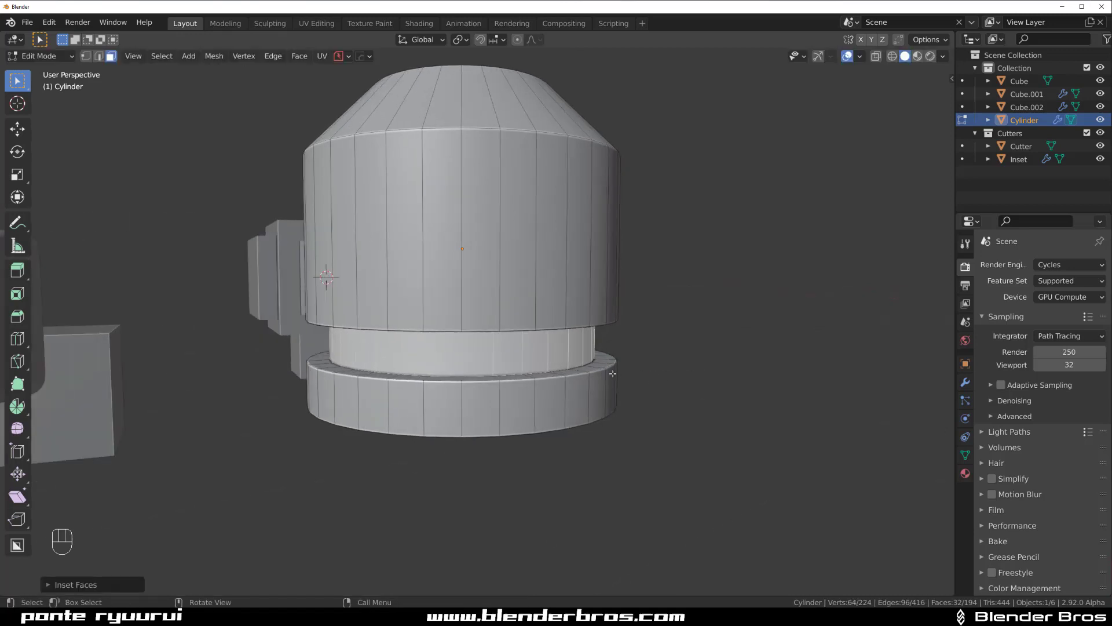
{"action": "middle_click_drag", "start_coordinate": [607, 377], "coordinate": [455, 368]}
{"action": "scroll", "coordinate": [455, 369], "scroll_direction": "up", "scroll_amount": 3}
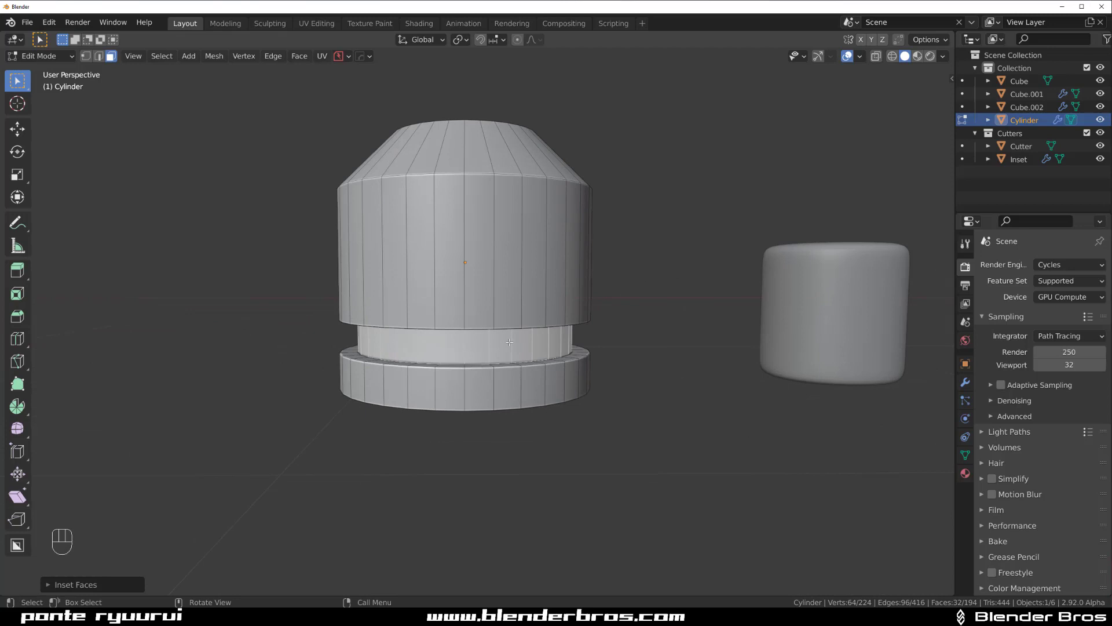
{"action": "middle_click_drag", "start_coordinate": [457, 312], "coordinate": [523, 333]}
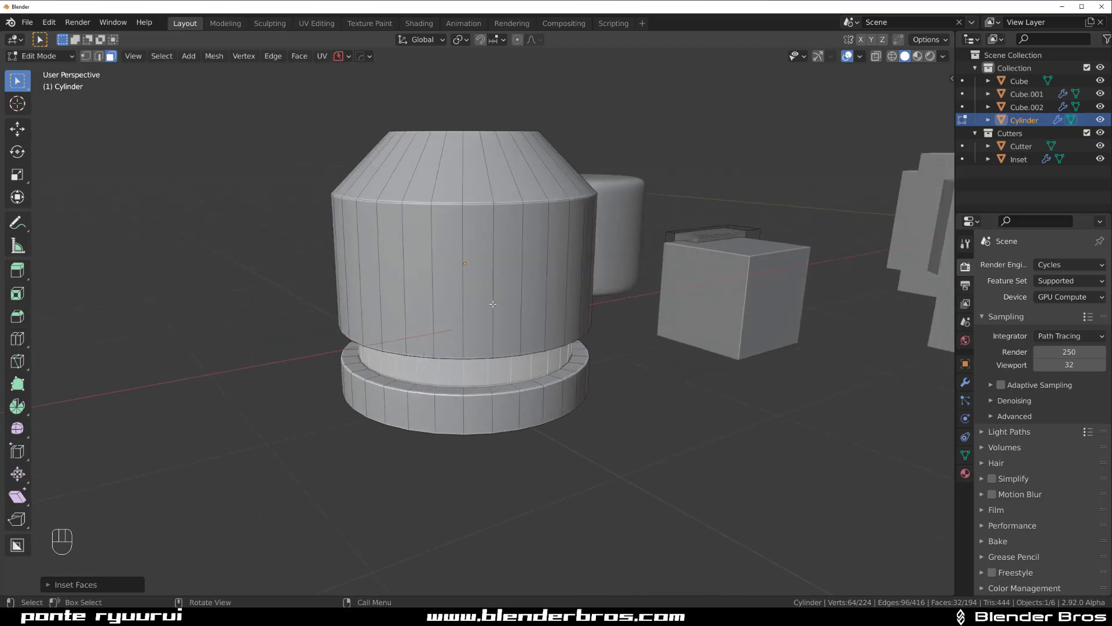
{"action": "key", "text": "ctrl+Tab"}
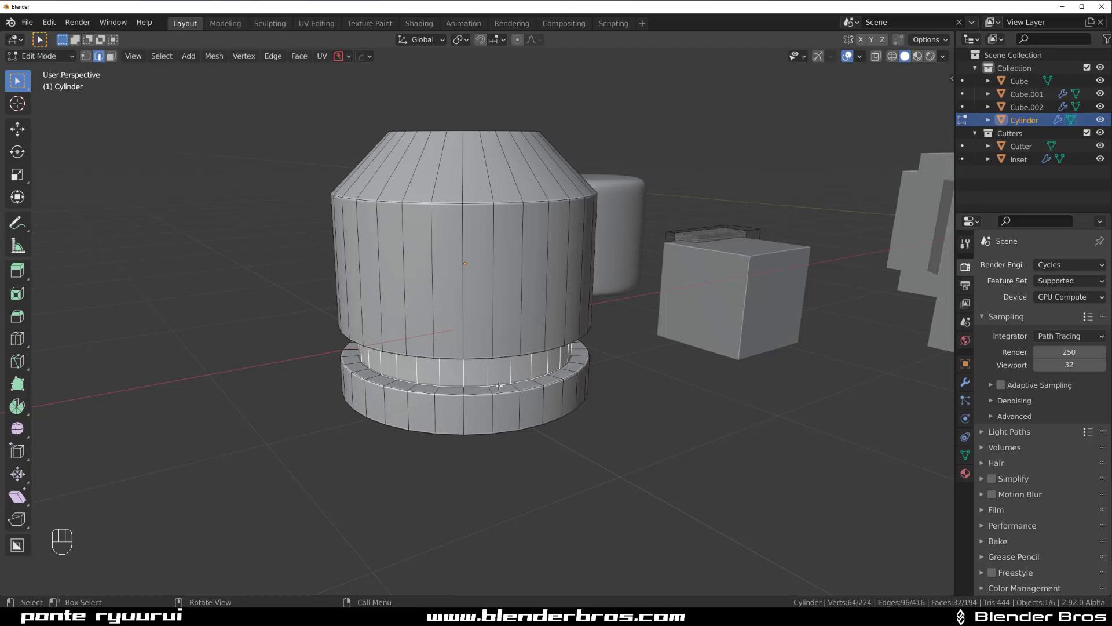
{"action": "middle_click_drag", "start_coordinate": [498, 367], "coordinate": [461, 326]}
Add an edge loop on the upper cylinder and bevel it into a second band
{"action": "key", "text": "ctrl+r"}
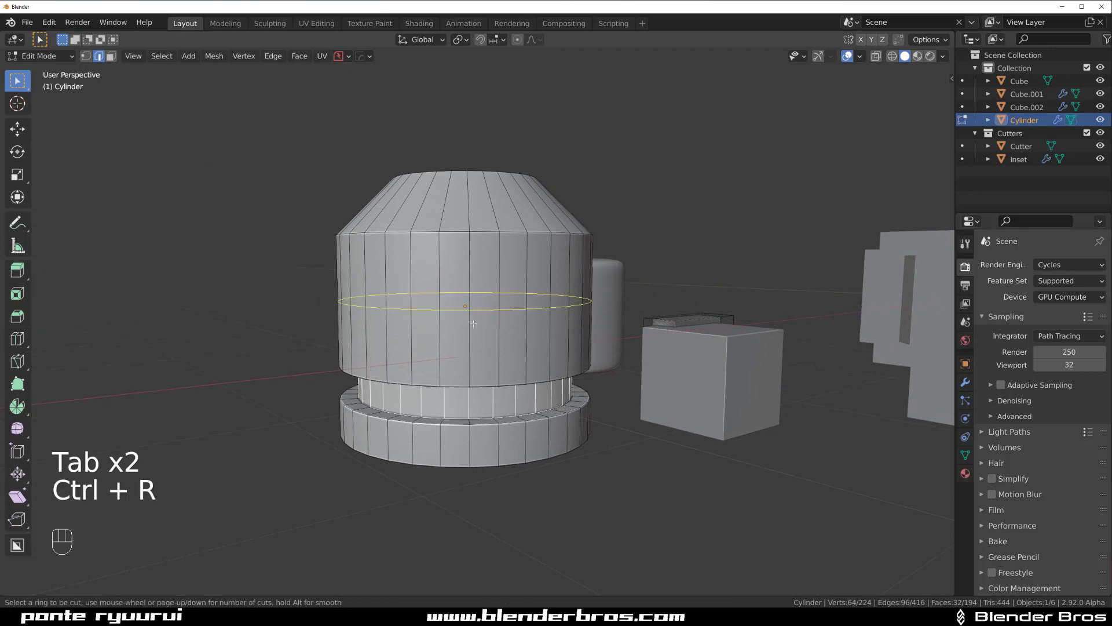
{"action": "left_click", "coordinate": [466, 324]}
{"action": "left_click", "coordinate": [470, 326]}
{"action": "key", "text": "ctrl+b"}
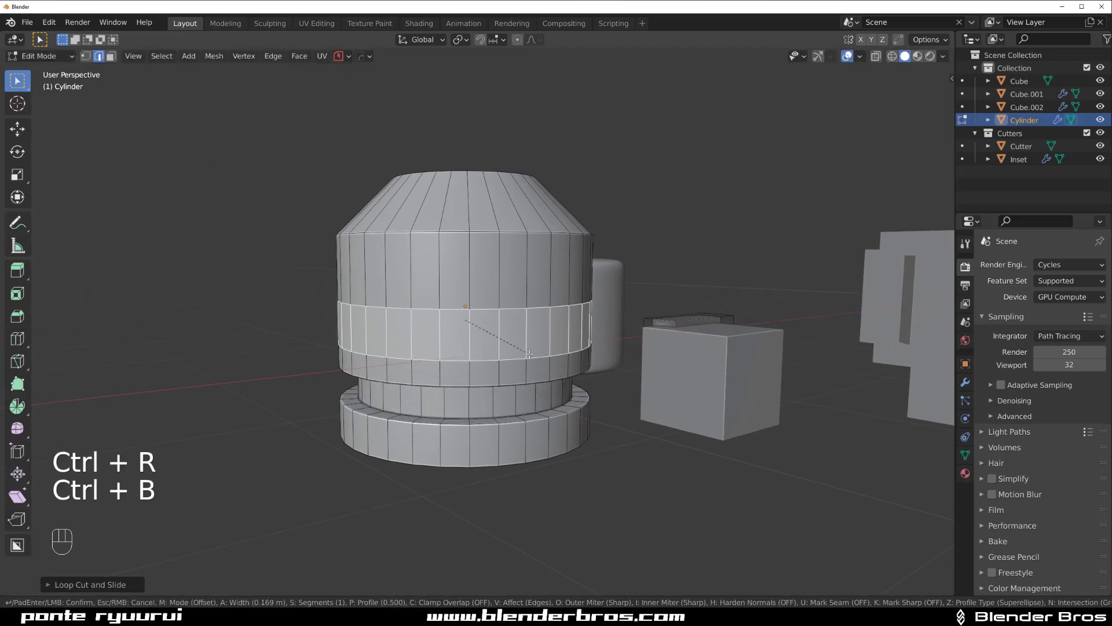
{"action": "left_click", "coordinate": [523, 353]}
{"action": "middle_click_drag", "start_coordinate": [509, 353], "coordinate": [526, 354]}
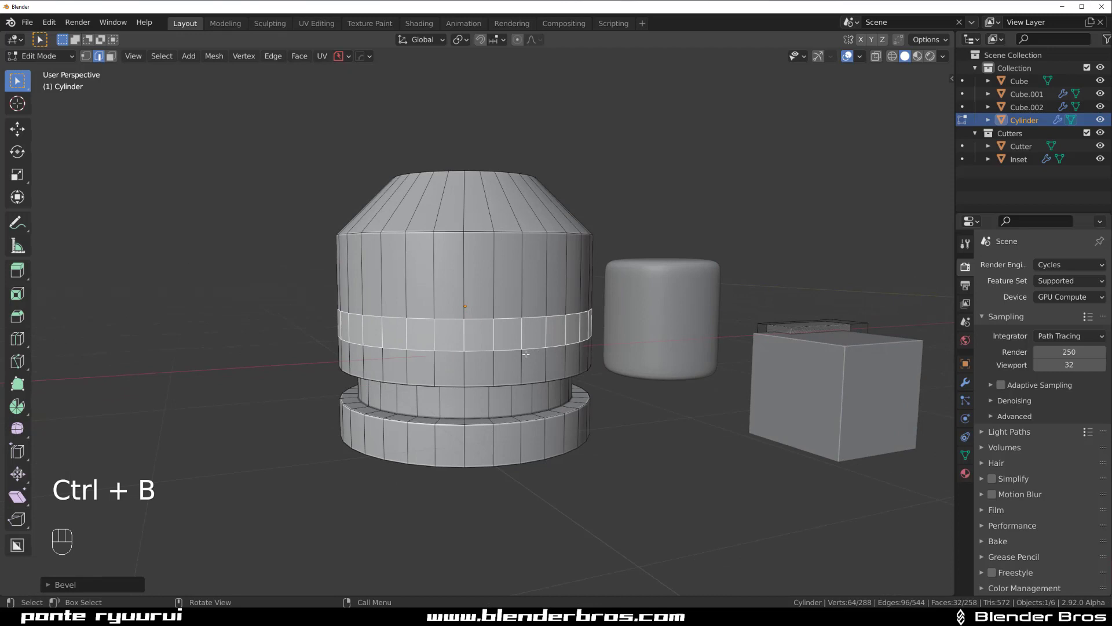
Panel the new band into a second recessed groove and return to Object Mode
{"action": "key", "text": "q"}
{"action": "left_click", "coordinate": [527, 354]}
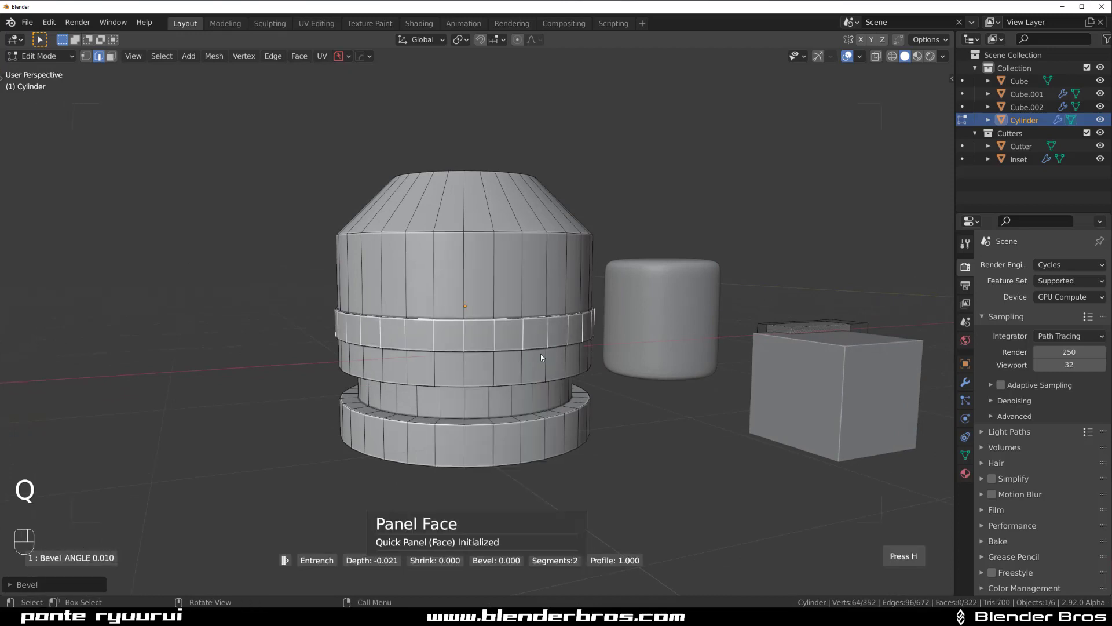
{"action": "left_click", "coordinate": [431, 374]}
{"action": "key", "text": "Tab"}
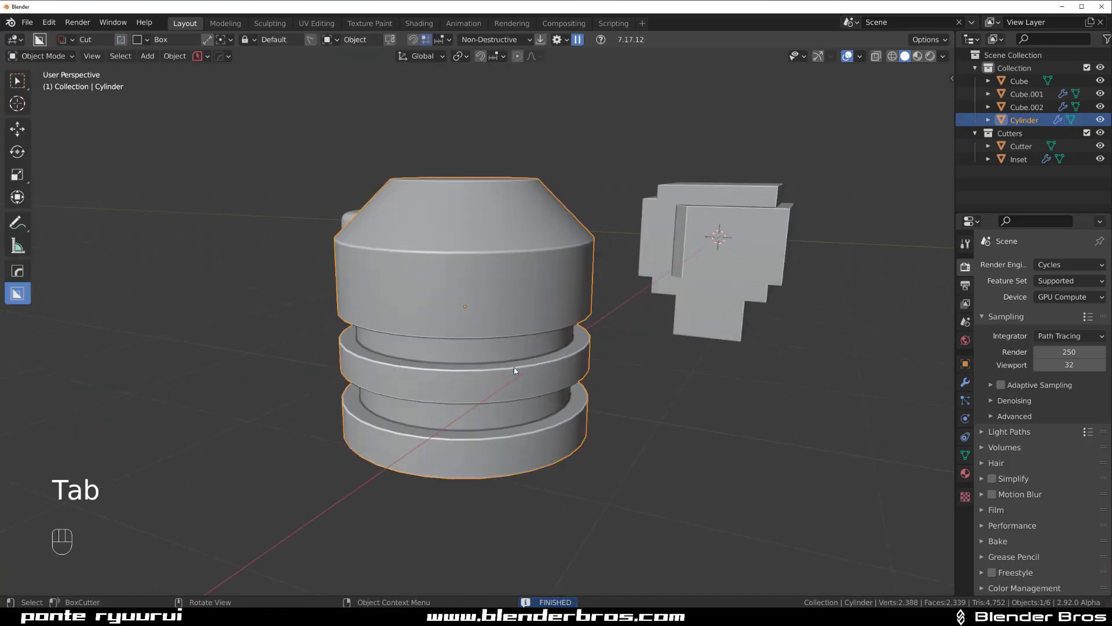
{"action": "middle_click_drag", "start_coordinate": [515, 371], "coordinate": [618, 260]}
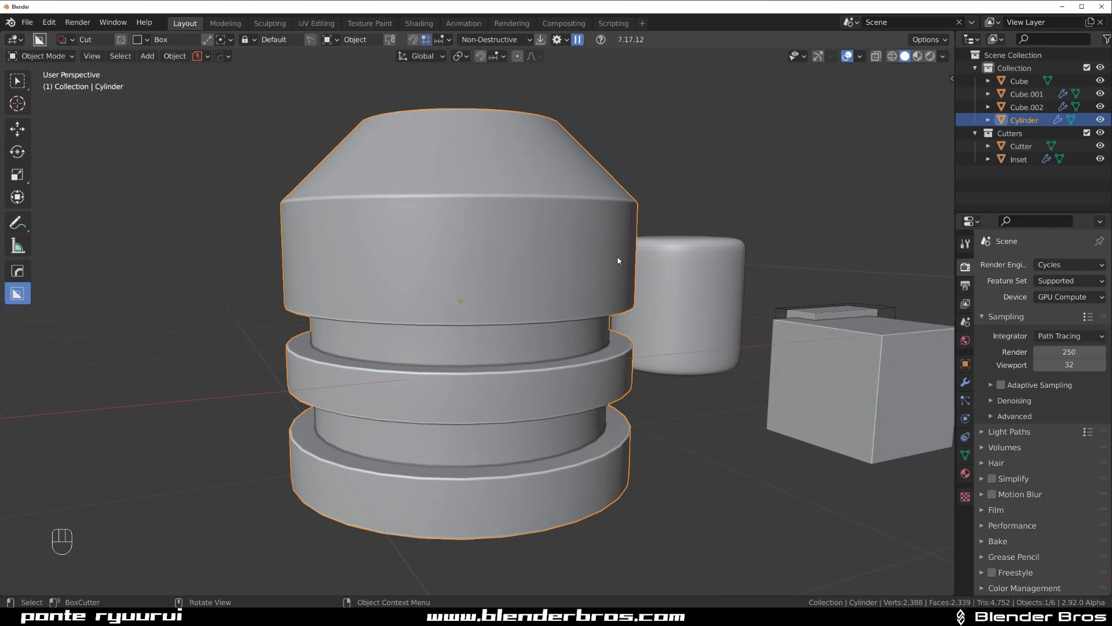
{"action": "scroll", "coordinate": [496, 356], "scroll_direction": "down", "scroll_amount": 5}
{"action": "middle_click_drag", "start_coordinate": [516, 419], "coordinate": [417, 370]}
{"action": "scroll", "coordinate": [543, 382], "scroll_direction": "up", "scroll_amount": 2}
{"action": "scroll", "coordinate": [579, 343], "scroll_direction": "up", "scroll_amount": 3}
Add a centred edge loop just below the cylinder's top and bevel it
{"action": "scroll", "coordinate": [454, 322], "scroll_direction": "up", "scroll_amount": 1}
{"action": "key", "text": "Tab"}
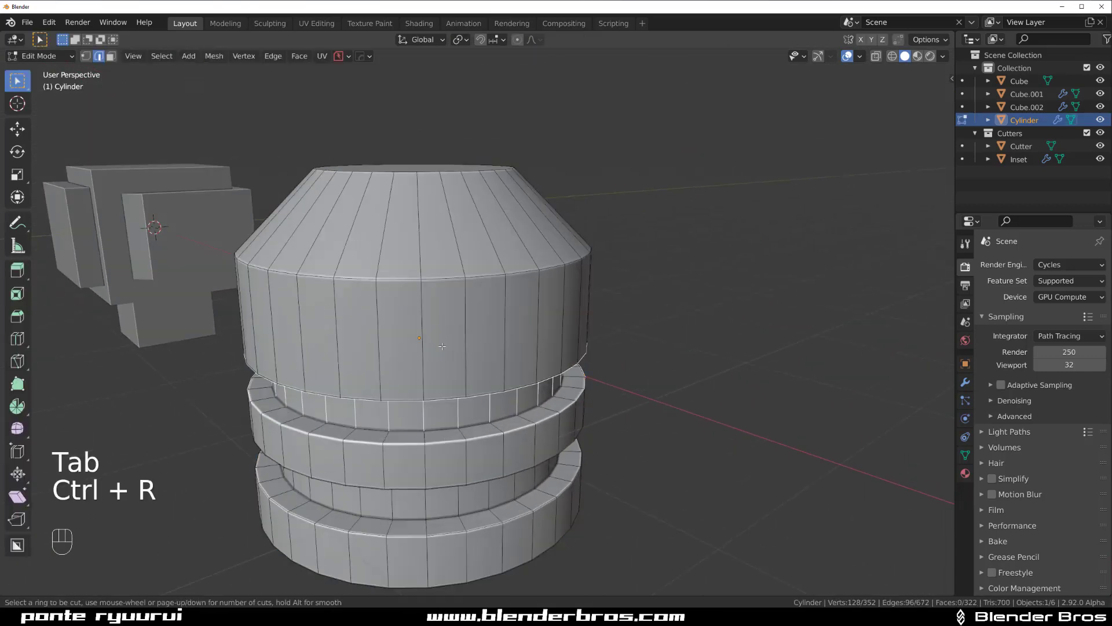
{"action": "left_click", "coordinate": [429, 320]}
{"action": "right_click", "coordinate": [427, 318]}
{"action": "key", "text": "ctrl+b"}
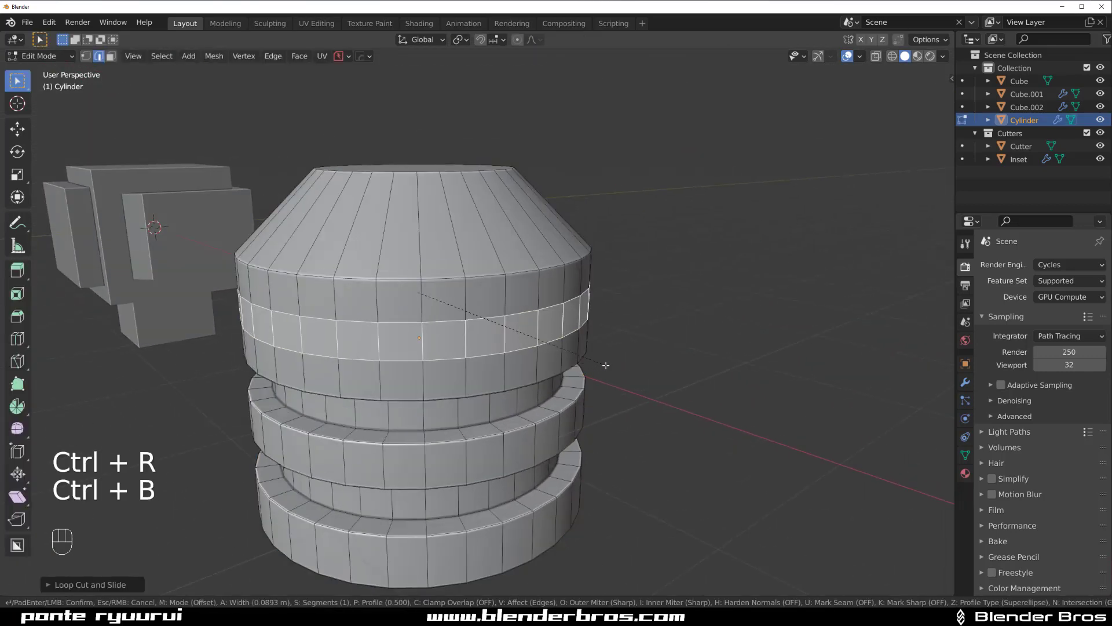
{"action": "left_click", "coordinate": [606, 365]}
Inset the bevelled faces and squash the new band along Z
{"action": "key", "text": "i"}
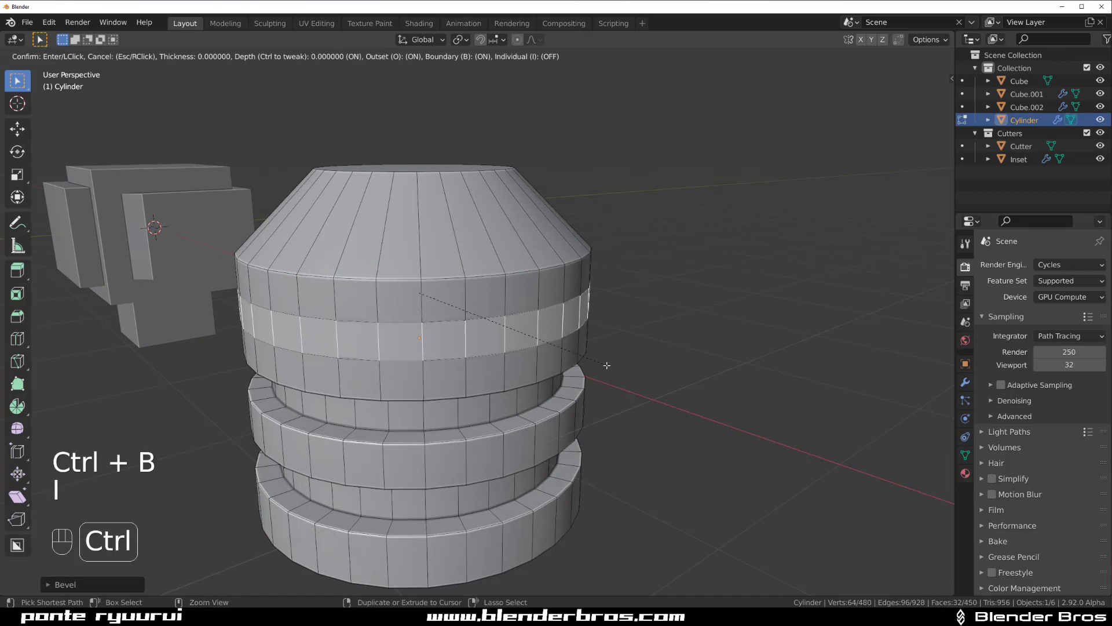
{"action": "left_click", "coordinate": [567, 384]}
{"action": "middle_click_drag", "start_coordinate": [811, 390], "coordinate": [821, 369]}
{"action": "key", "text": "s"}
{"action": "key", "text": "z"}
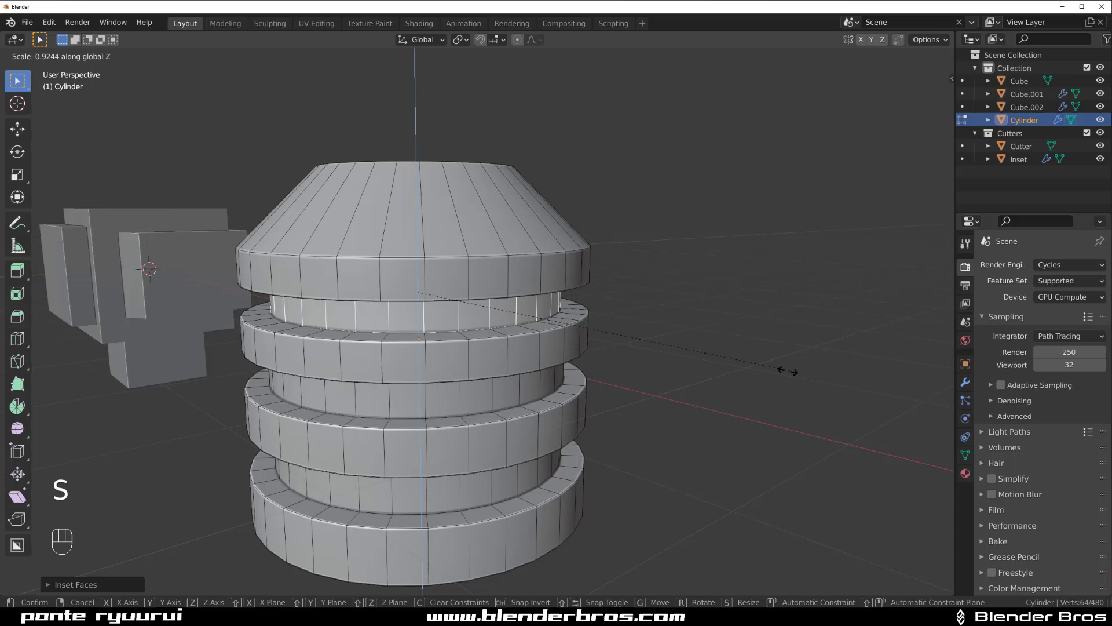
{"action": "left_click", "coordinate": [675, 371]}
{"action": "middle_click_drag", "start_coordinate": [675, 371], "coordinate": [496, 316]}
{"action": "middle_click_drag", "start_coordinate": [524, 405], "coordinate": [480, 371], "text": "shift"}
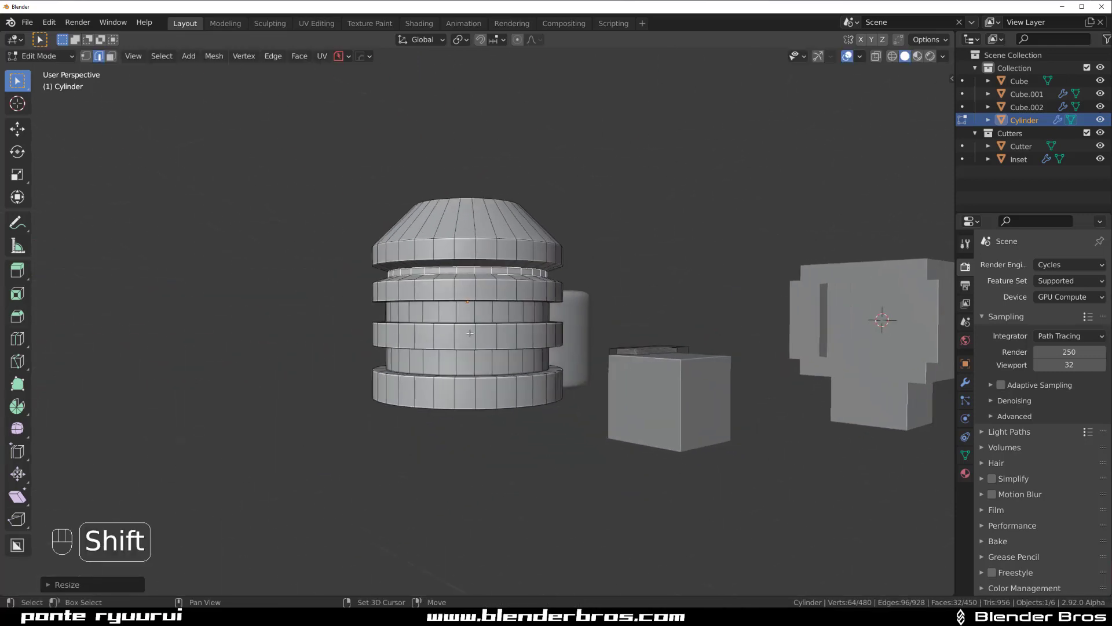
In face select mode, add a centred loop cut on the bottom ring and bevel it
{"action": "scroll", "coordinate": [502, 402], "scroll_direction": "up", "scroll_amount": 3}
{"action": "key", "text": "Tab"}
{"action": "left_click", "coordinate": [620, 442]}
{"action": "key", "text": "ctrl+r"}
{"action": "left_click", "coordinate": [487, 443]}
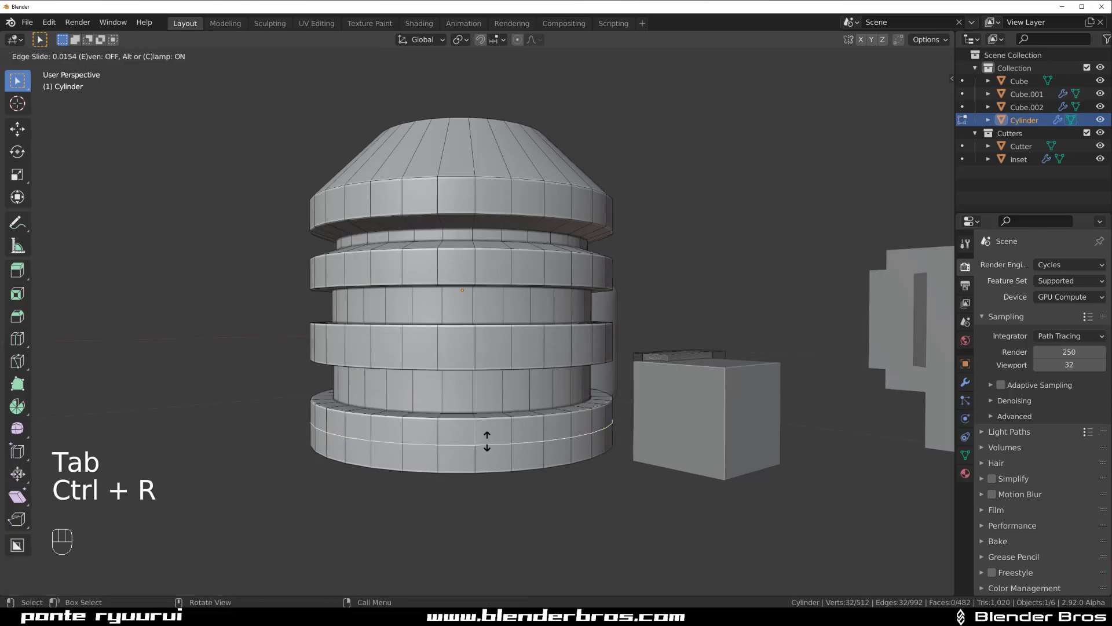
{"action": "right_click", "coordinate": [488, 446]}
{"action": "key", "text": "ctrl+b"}
{"action": "left_click", "coordinate": [610, 460]}
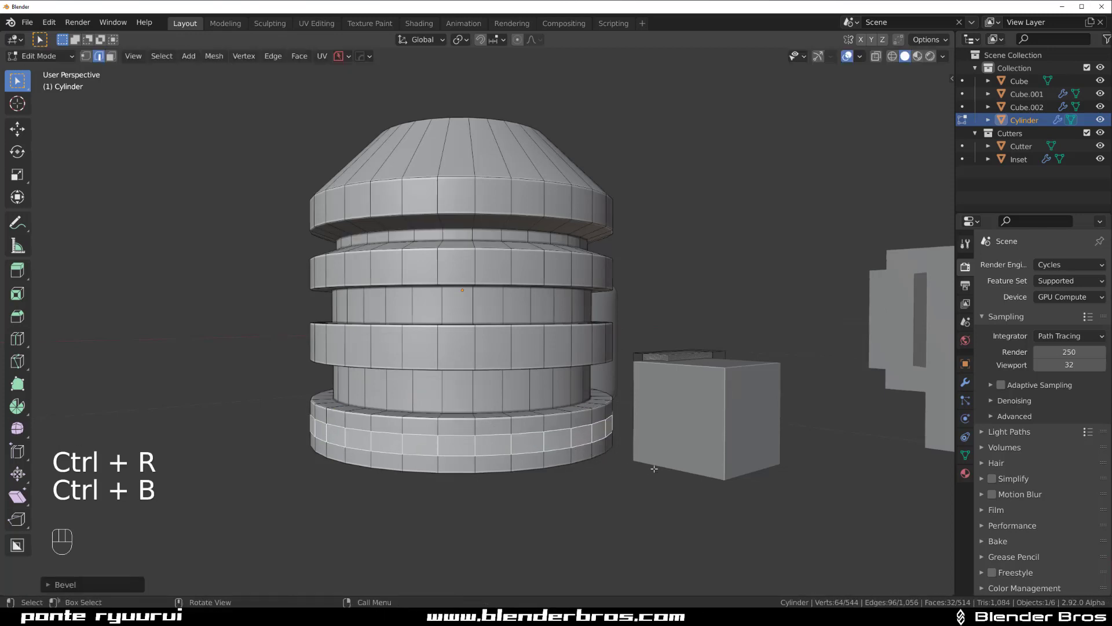
Run Panel Face to cut a thin groove into the bottom ring, then begin scaling it along Z
{"action": "middle_click_drag", "start_coordinate": [610, 459], "coordinate": [645, 377]}
{"action": "key", "text": "q"}
{"action": "left_click", "coordinate": [646, 378]}
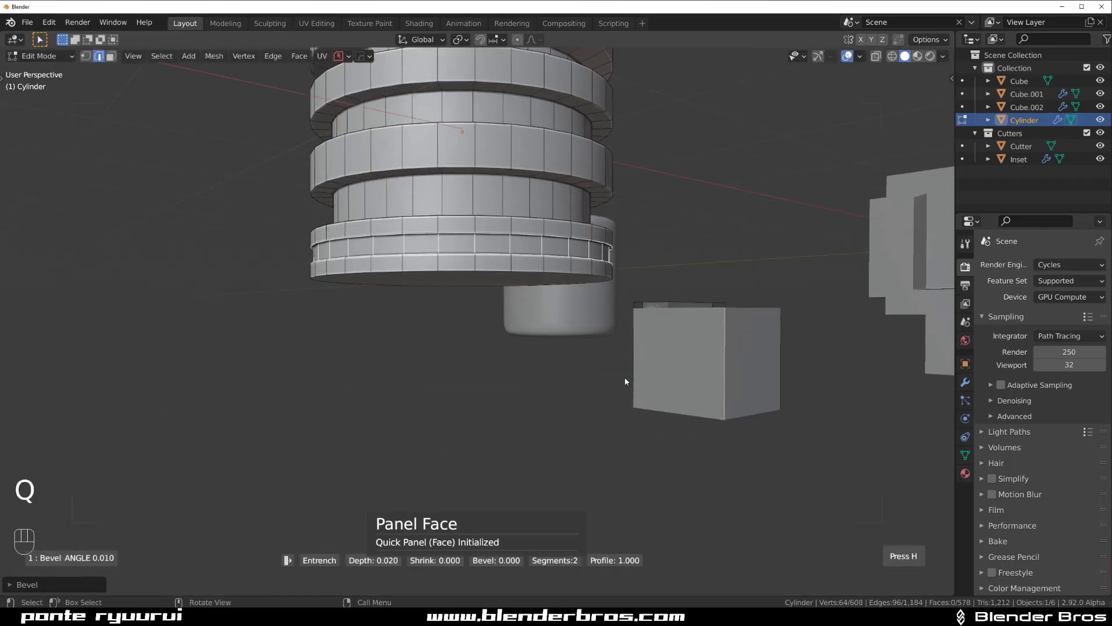
{"action": "left_click", "coordinate": [609, 381]}
{"action": "middle_click_drag", "start_coordinate": [601, 378], "coordinate": [595, 541], "text": "shift"}
{"action": "scroll", "coordinate": [579, 498], "scroll_direction": "up", "scroll_amount": 3}
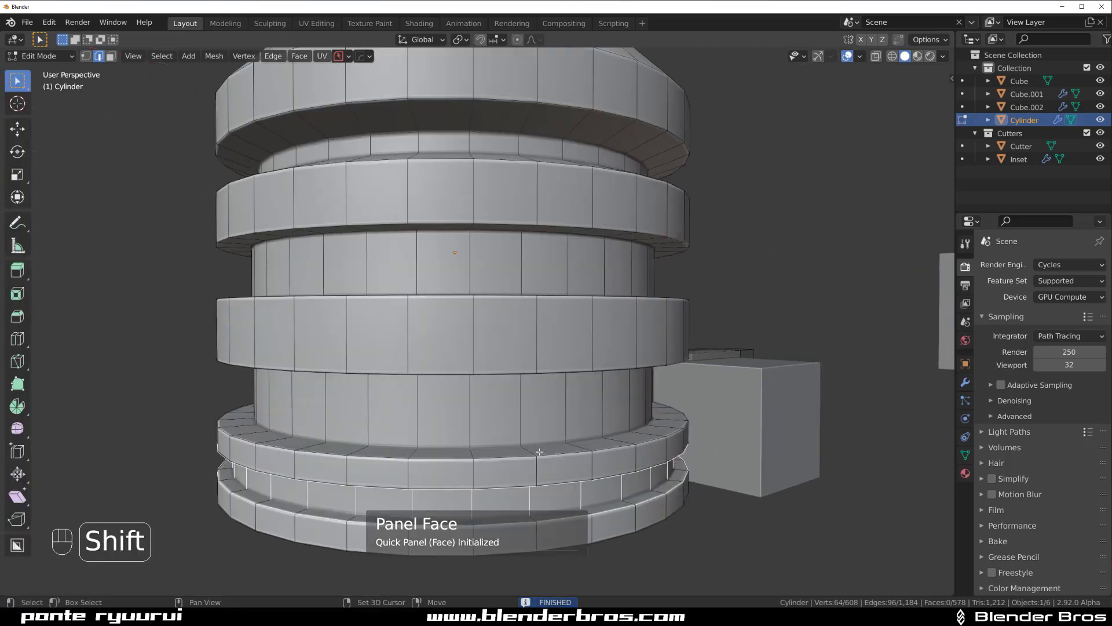
{"action": "middle_click_drag", "start_coordinate": [560, 462], "coordinate": [565, 386], "text": "shift"}
{"action": "key", "text": "s"}
{"action": "key", "text": "z"}
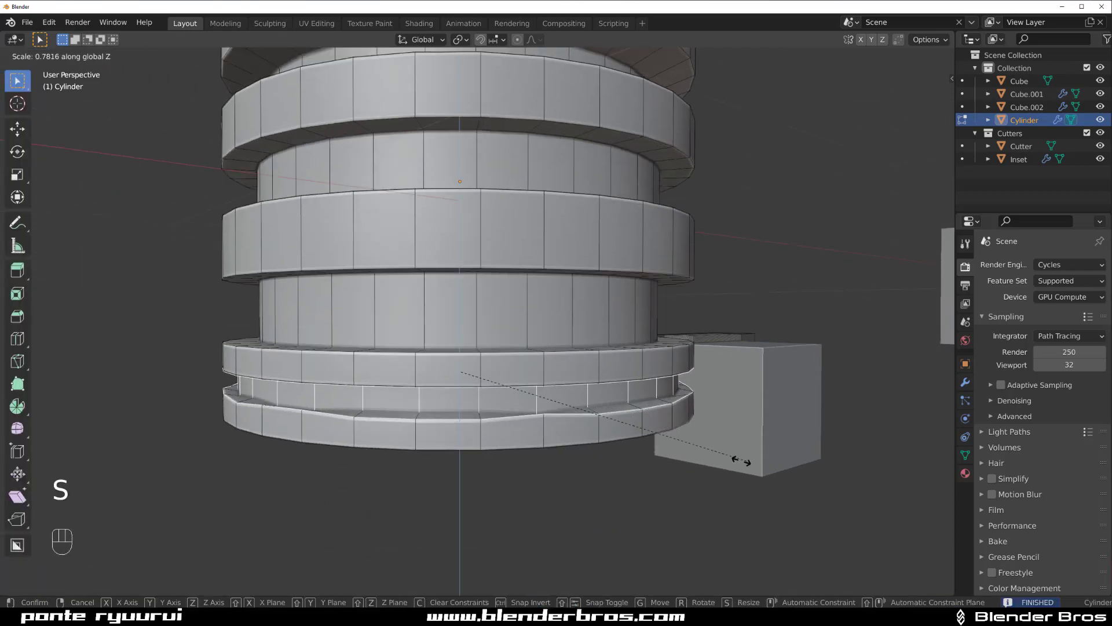
Cancel the vertical squash, then add and bevel a loop cut in the middle band
{"action": "right_click", "coordinate": [567, 438]}
{"action": "scroll", "coordinate": [457, 424], "scroll_direction": "down", "scroll_amount": 3}
{"action": "key", "text": "Tab"}
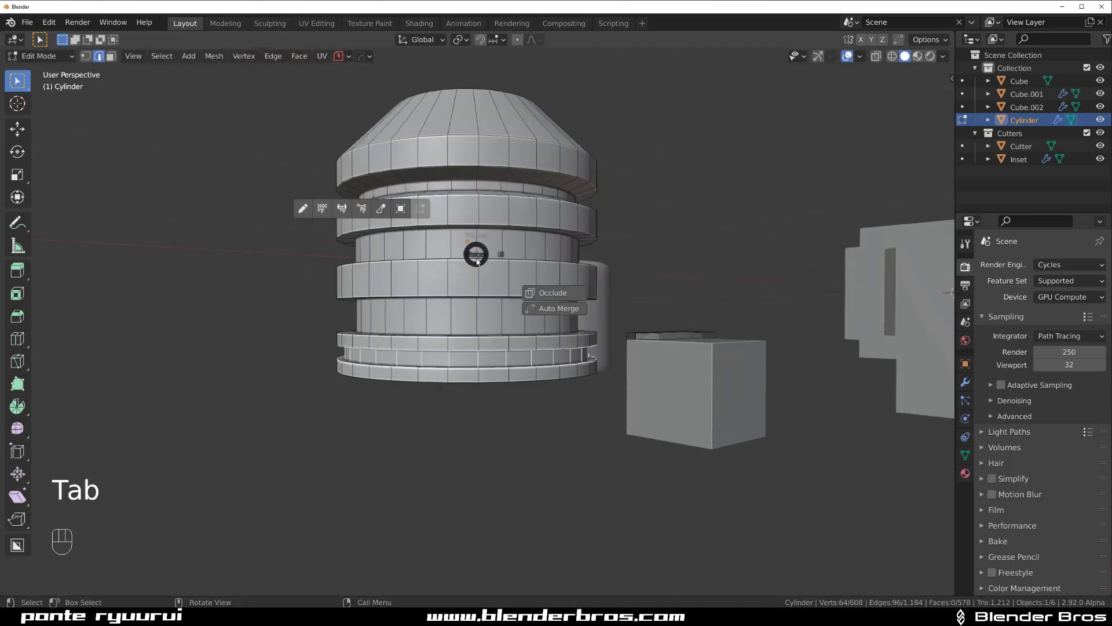
{"action": "key", "text": "ctrl+r"}
{"action": "left_click", "coordinate": [485, 278]}
{"action": "scroll", "coordinate": [485, 278], "scroll_direction": "up", "scroll_amount": 3}
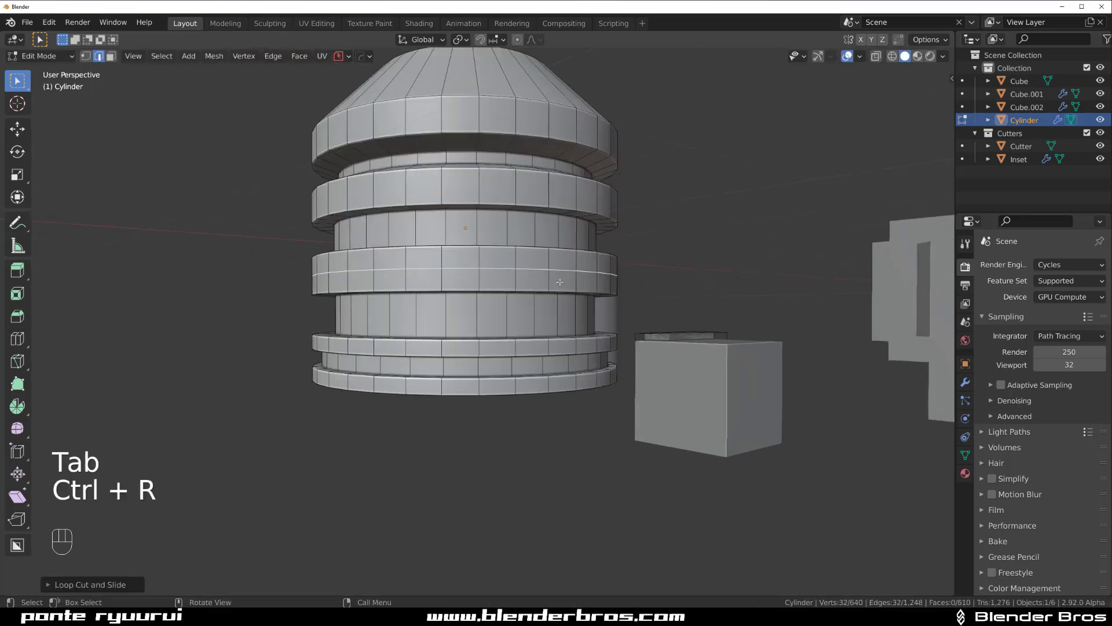
{"action": "key", "text": "ctrl+b"}
{"action": "left_click", "coordinate": [698, 314]}
Inset the bevelled faces and squash the new groove along Z
{"action": "key", "text": "i"}
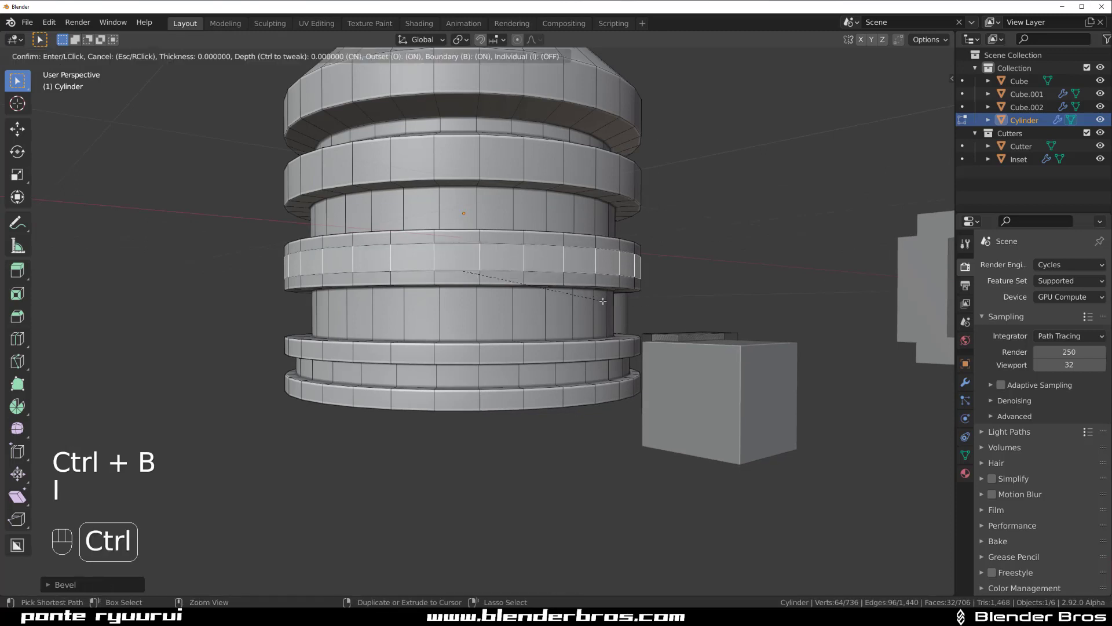
{"action": "left_click", "coordinate": [568, 301]}
{"action": "key", "text": "s"}
{"action": "key", "text": "z"}
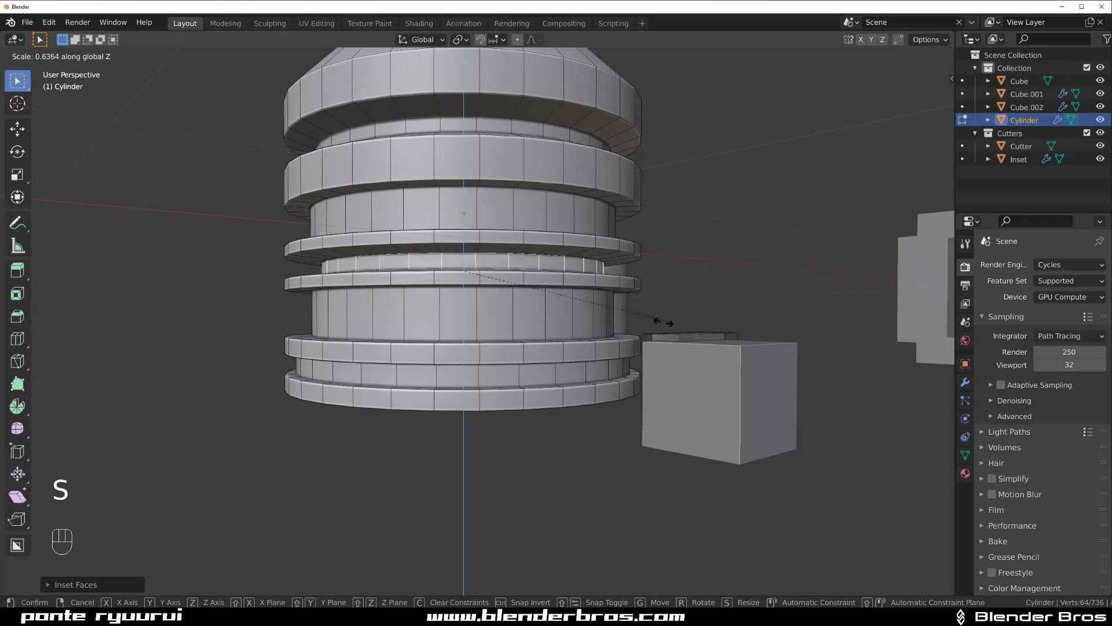
{"action": "left_click", "coordinate": [620, 322]}
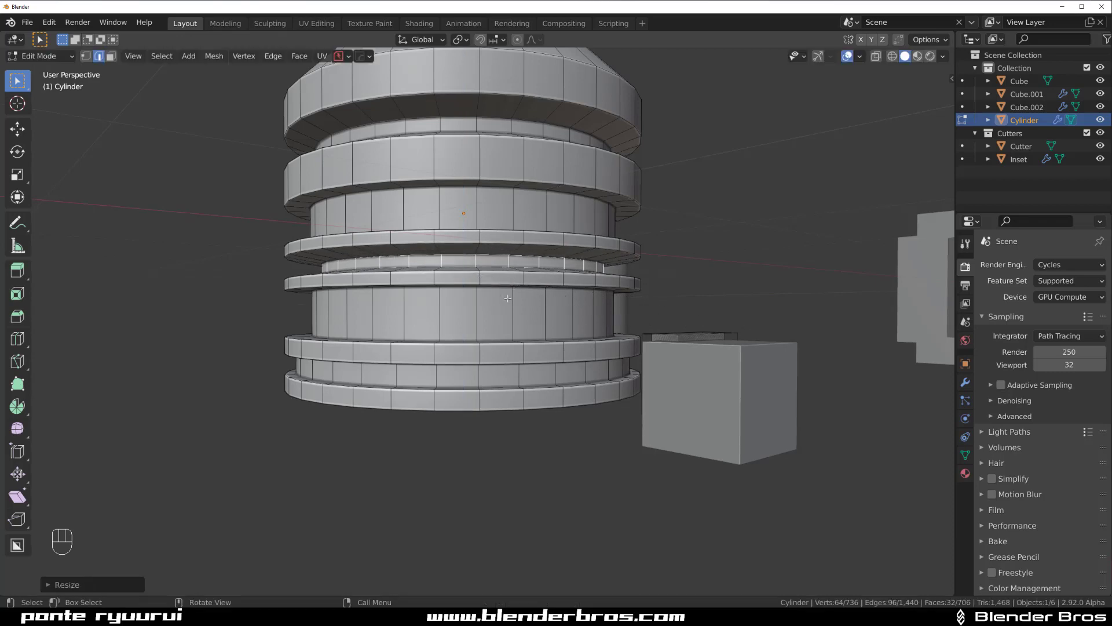
{"action": "middle_click_drag", "start_coordinate": [508, 299], "coordinate": [699, 303]}
{"action": "scroll", "coordinate": [522, 315], "scroll_direction": "up", "scroll_amount": 2}
{"action": "scroll", "coordinate": [698, 303], "scroll_direction": "down", "scroll_amount": 3}
Select the lowest groove's face loop and shrink it inward to recess it deeper
{"action": "key", "text": "Tab"}
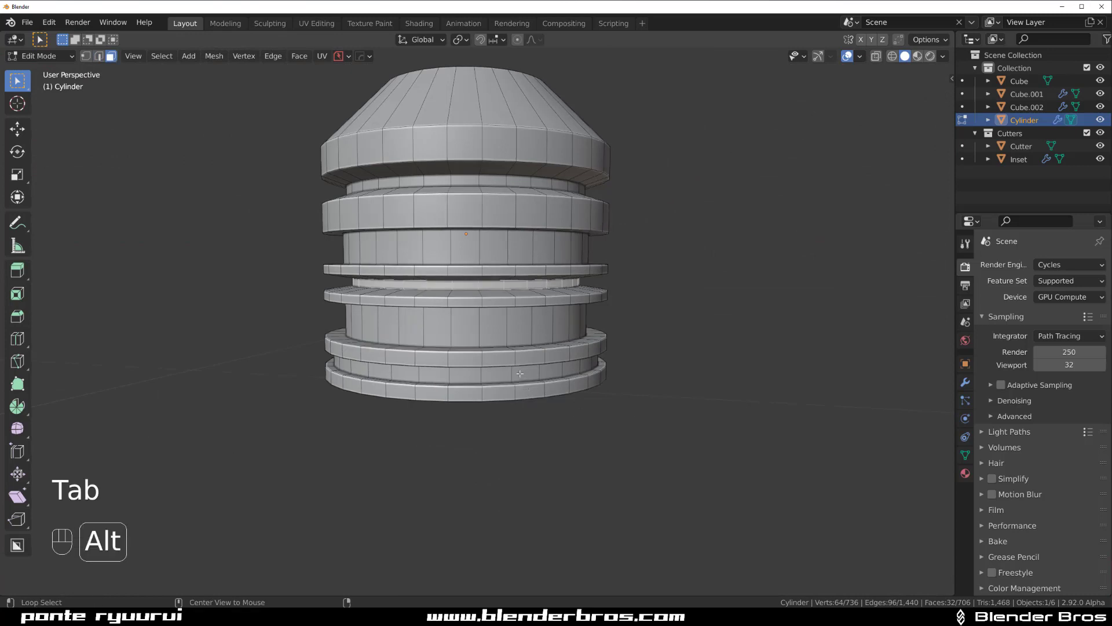
{"action": "left_click", "coordinate": [519, 374], "text": "alt"}
{"action": "scroll", "coordinate": [658, 442], "scroll_direction": "up", "scroll_amount": 4}
{"action": "key", "text": "s"}
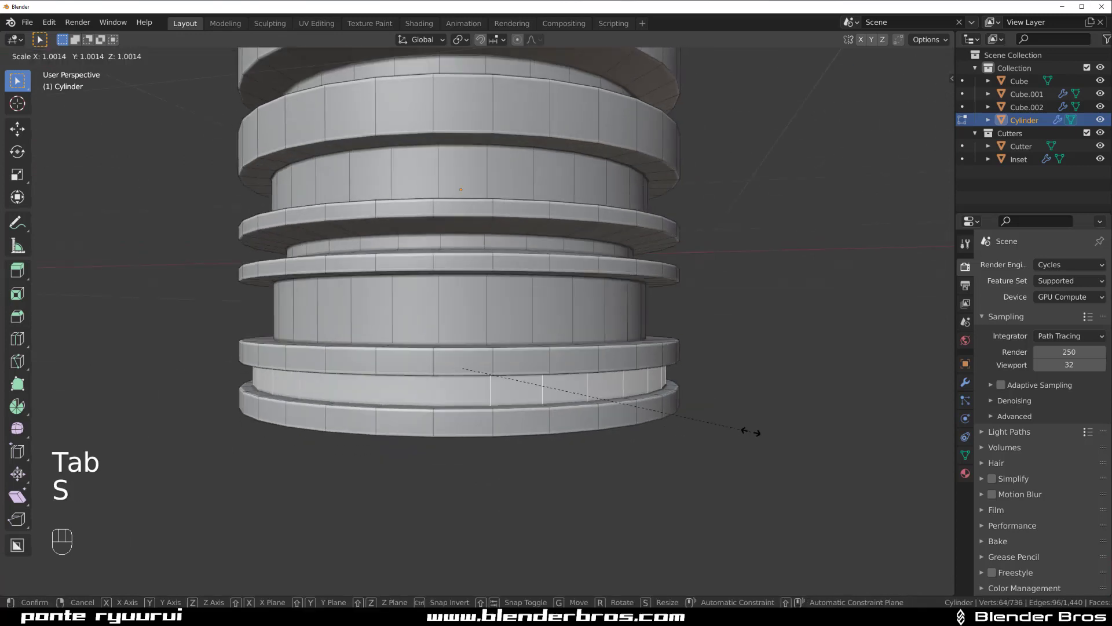
{"action": "left_click", "coordinate": [662, 432]}
{"action": "scroll", "coordinate": [477, 201], "scroll_direction": "down", "scroll_amount": 4}
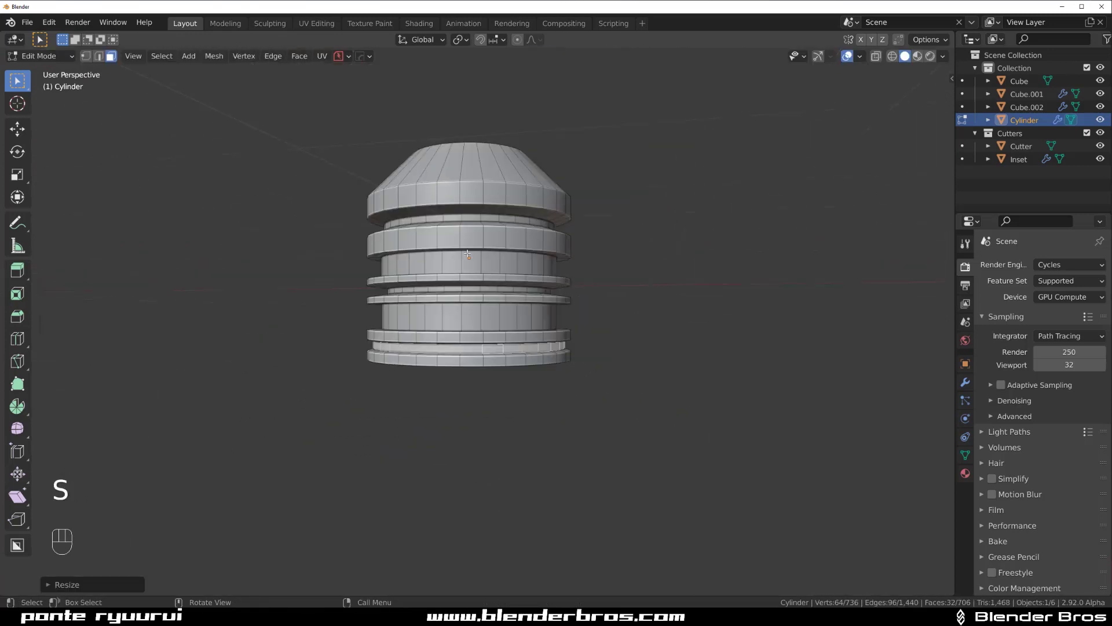
{"action": "middle_click_drag", "start_coordinate": [603, 278], "coordinate": [594, 339], "text": "shift"}
{"action": "middle_click_drag", "start_coordinate": [684, 371], "coordinate": [490, 412]}
Return to Object Mode and orbit around the scene to inspect the ribbed cylinder
{"action": "key", "text": "Tab"}
{"action": "scroll", "coordinate": [513, 274], "scroll_direction": "down", "scroll_amount": 3}
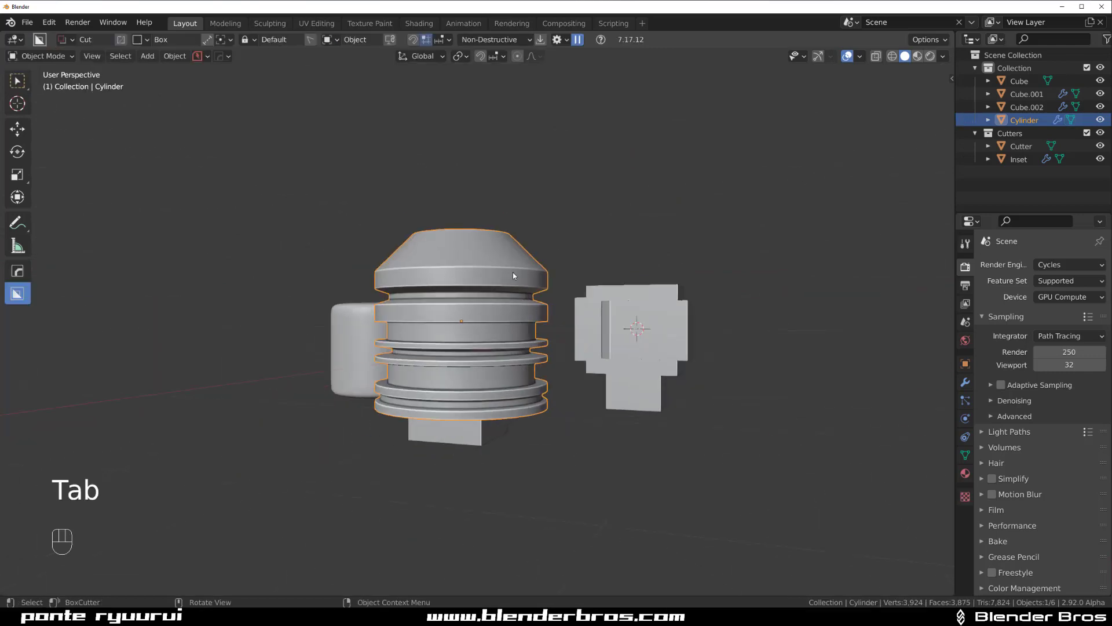
{"action": "middle_click_drag", "start_coordinate": [511, 277], "coordinate": [678, 316]}
{"action": "scroll", "coordinate": [524, 329], "scroll_direction": "up", "scroll_amount": 6}
{"action": "scroll", "coordinate": [551, 333], "scroll_direction": "down", "scroll_amount": 9}
{"action": "scroll", "coordinate": [536, 370], "scroll_direction": "up", "scroll_amount": 5}
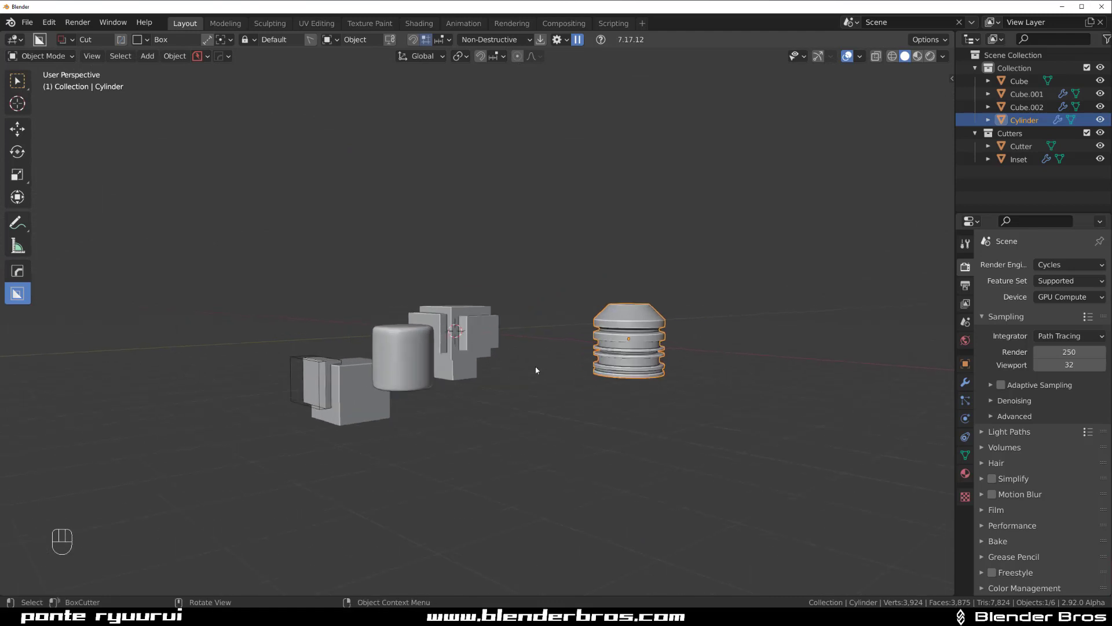
{"action": "middle_click_drag", "start_coordinate": [505, 244], "coordinate": [565, 344]}
{"action": "scroll", "coordinate": [513, 315], "scroll_direction": "down", "scroll_amount": 3}
{"action": "scroll", "coordinate": [496, 314], "scroll_direction": "up", "scroll_amount": 3}
{"action": "scroll", "coordinate": [350, 317], "scroll_direction": "down", "scroll_amount": 4}
Move the ribbed cylinder in beside the paneled cube
{"action": "middle_click_drag", "start_coordinate": [492, 352], "coordinate": [638, 382], "text": "shift"}
{"action": "scroll", "coordinate": [556, 351], "scroll_direction": "up", "scroll_amount": 3}
{"action": "middle_click_drag", "start_coordinate": [554, 350], "coordinate": [580, 358]}
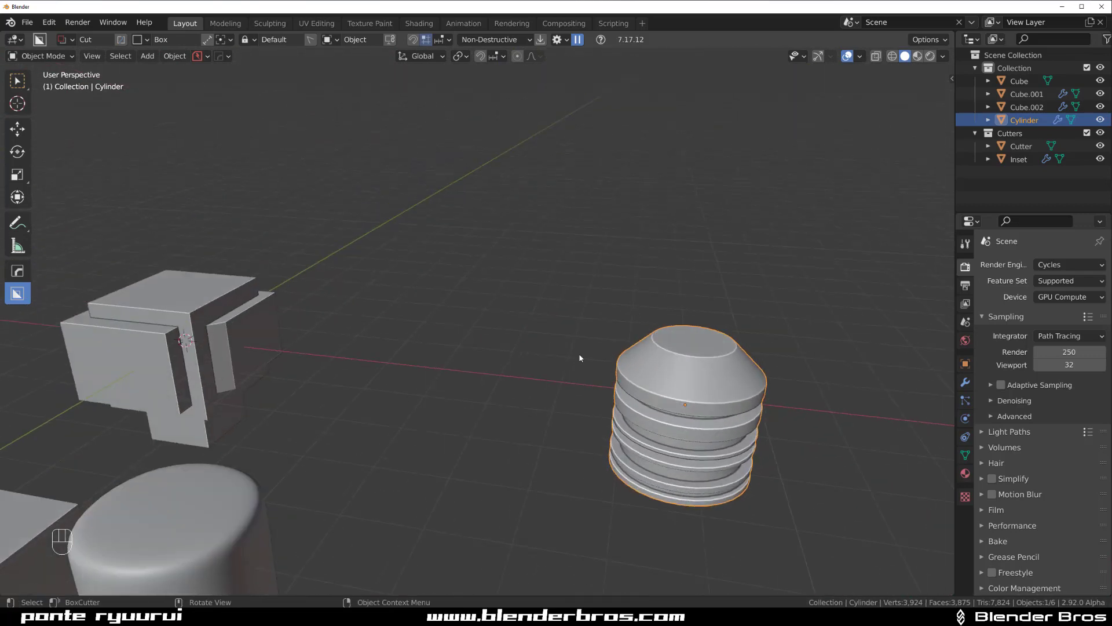
{"action": "scroll", "coordinate": [471, 455], "scroll_direction": "down", "scroll_amount": 2}
{"action": "middle_click_drag", "start_coordinate": [498, 399], "coordinate": [512, 307], "text": "shift"}
{"action": "key", "text": "g"}
{"action": "left_click", "coordinate": [555, 338]}
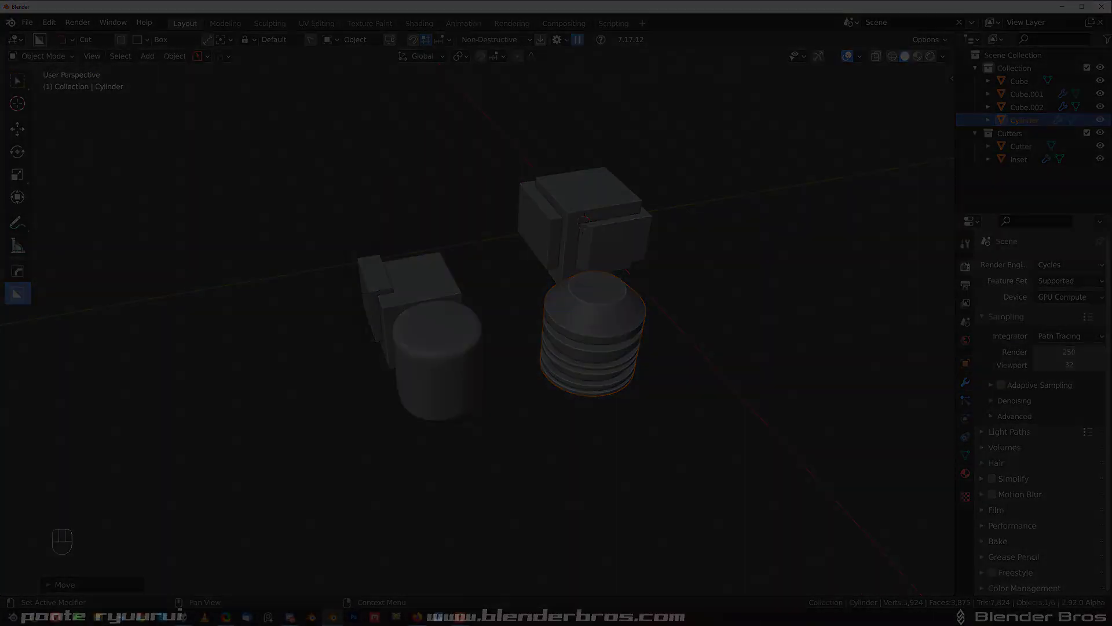